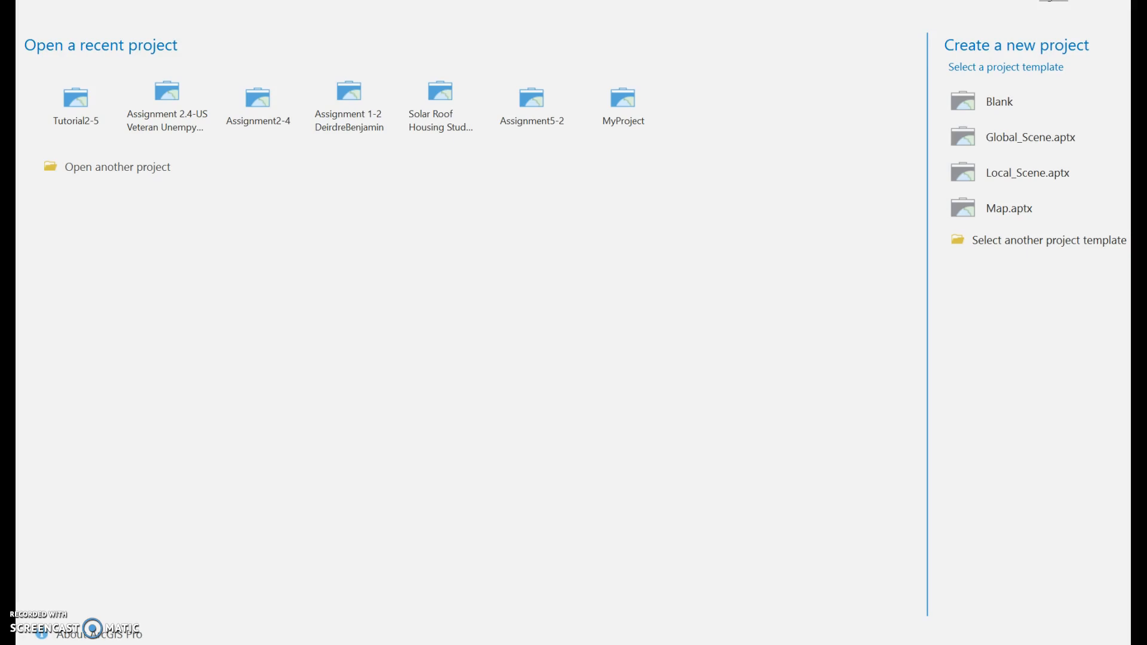
Step: Switch to File Explorer and open Local Disk (C:)
key("alt+Tab")
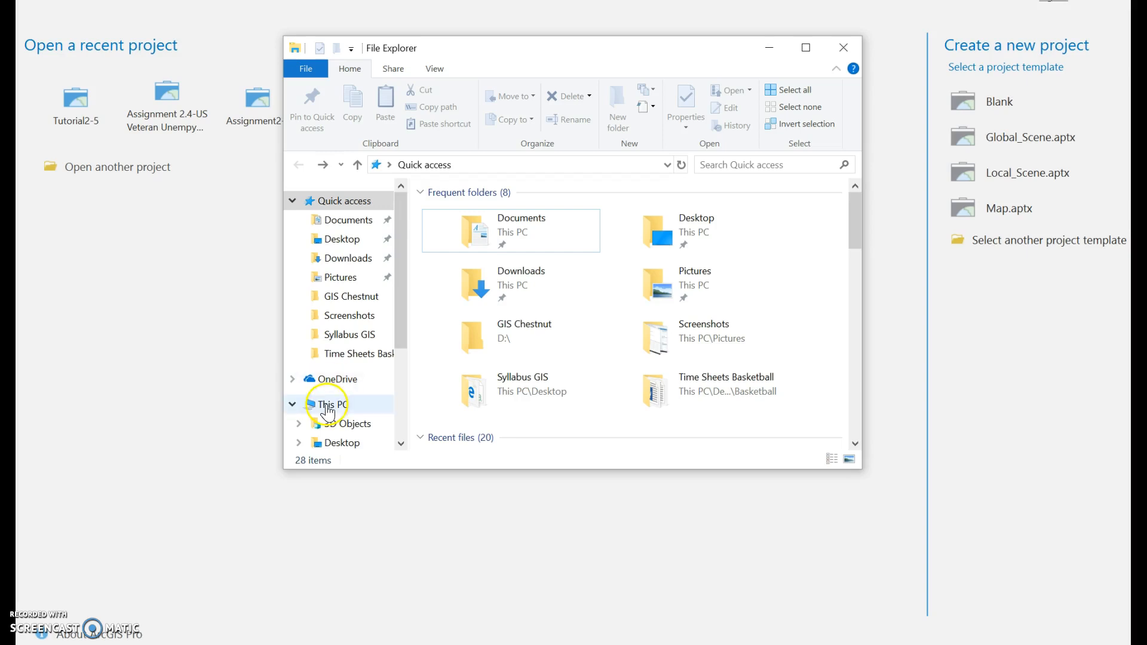
left_click(403, 332)
left_click_drag(403, 332, 410, 474)
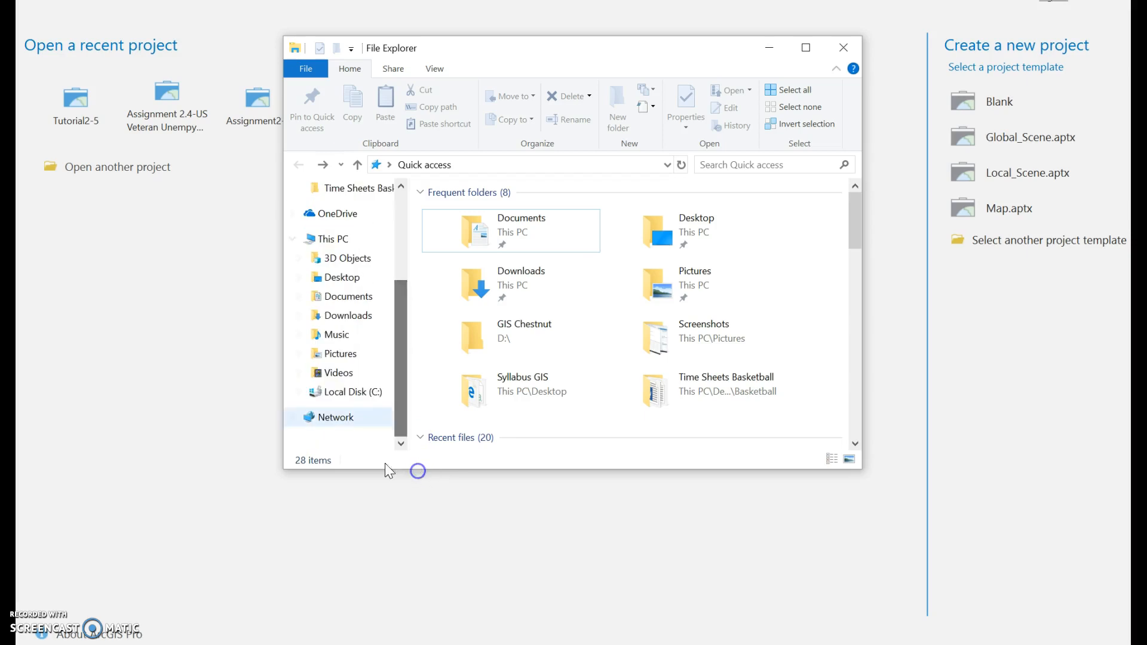
left_click(367, 392)
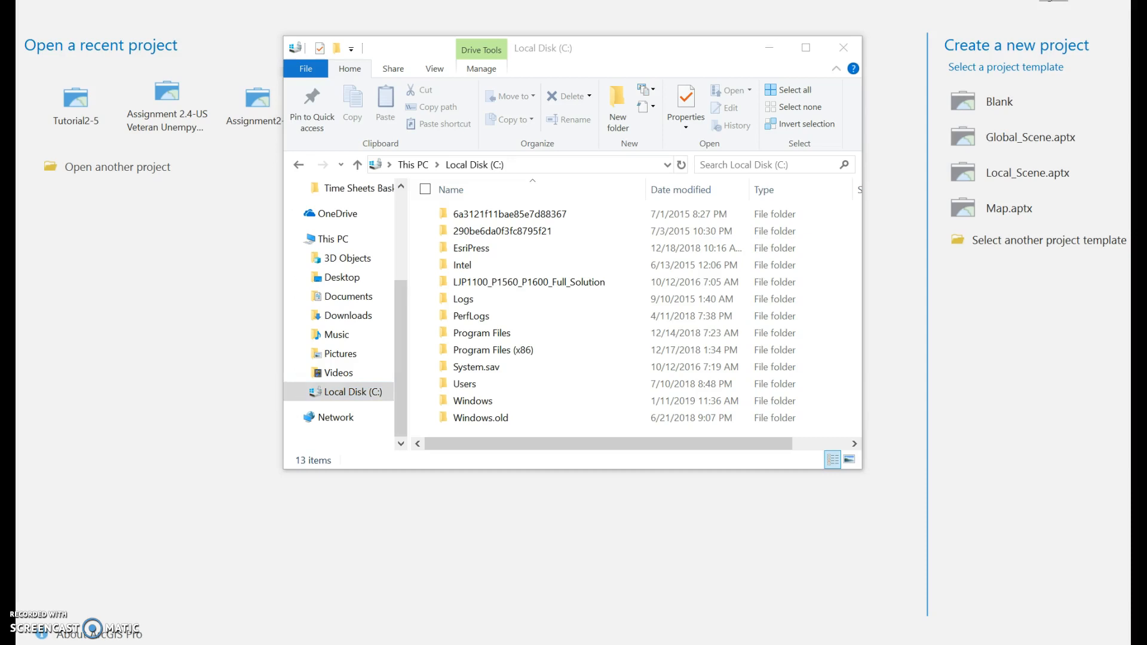
left_click(625, 644)
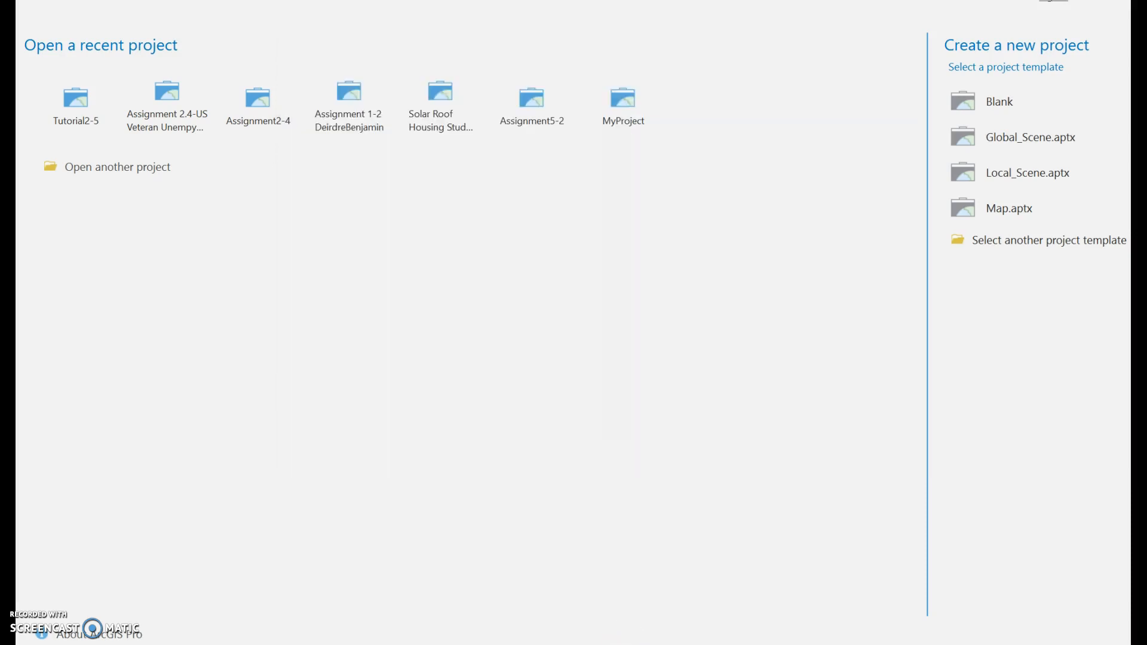
left_click(624, 644)
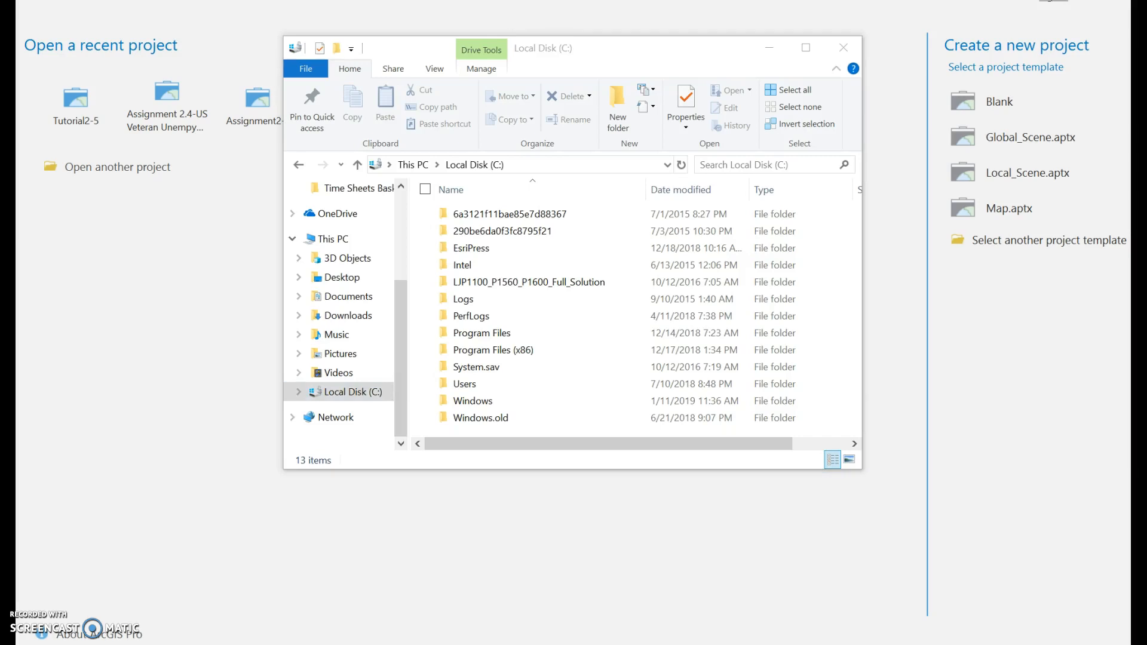
right_click(460, 644)
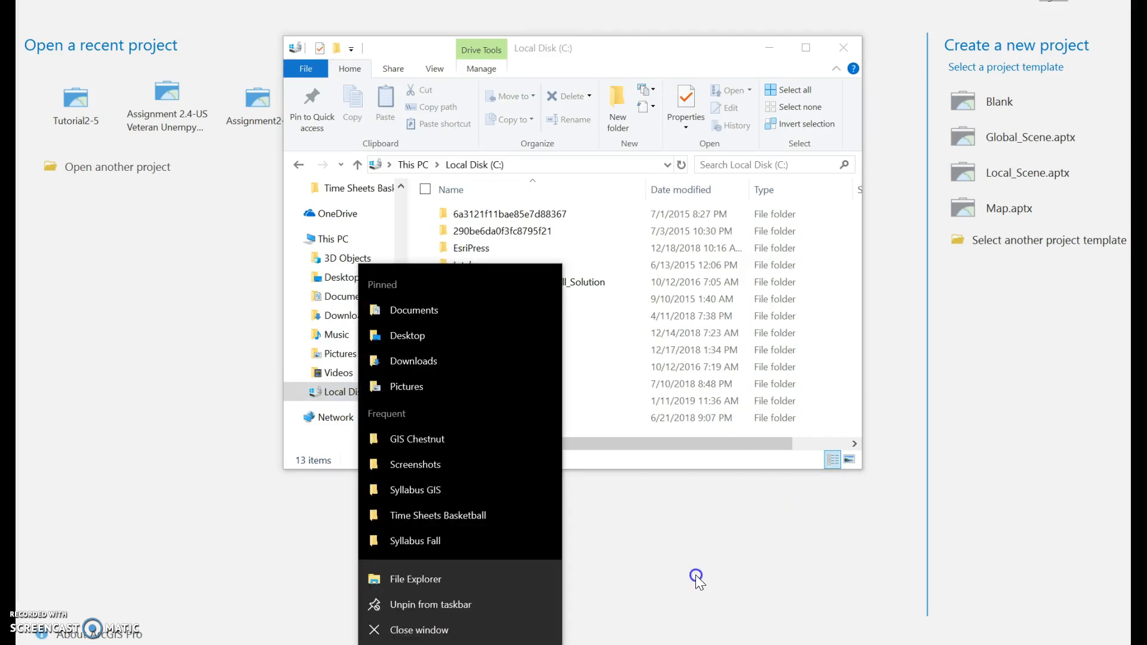
left_click(279, 537)
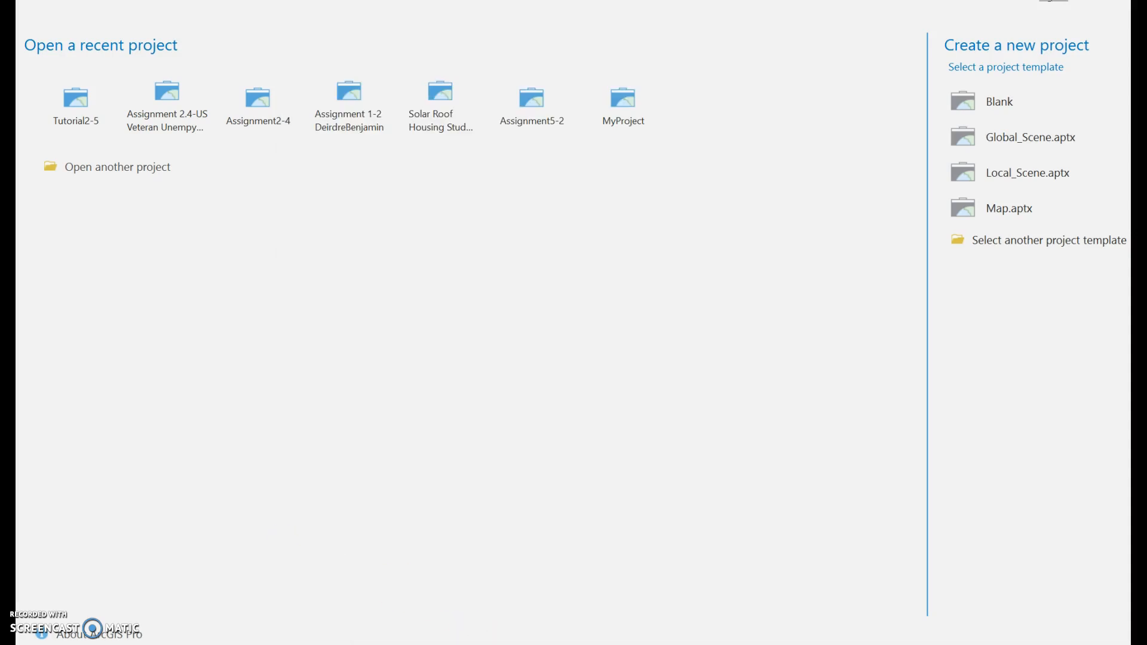
left_click(460, 644)
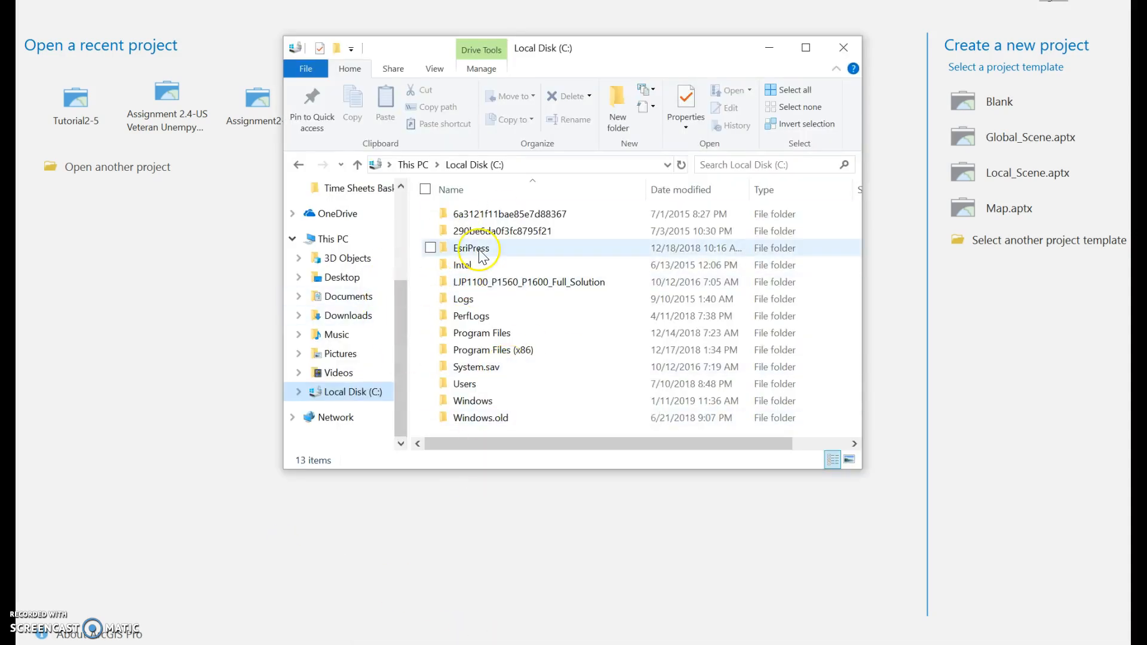
Step: Open the Chapter1 folder inside EsriPress\GIST1ArcGISProAssignmentsData on drive C
double_click(472, 248)
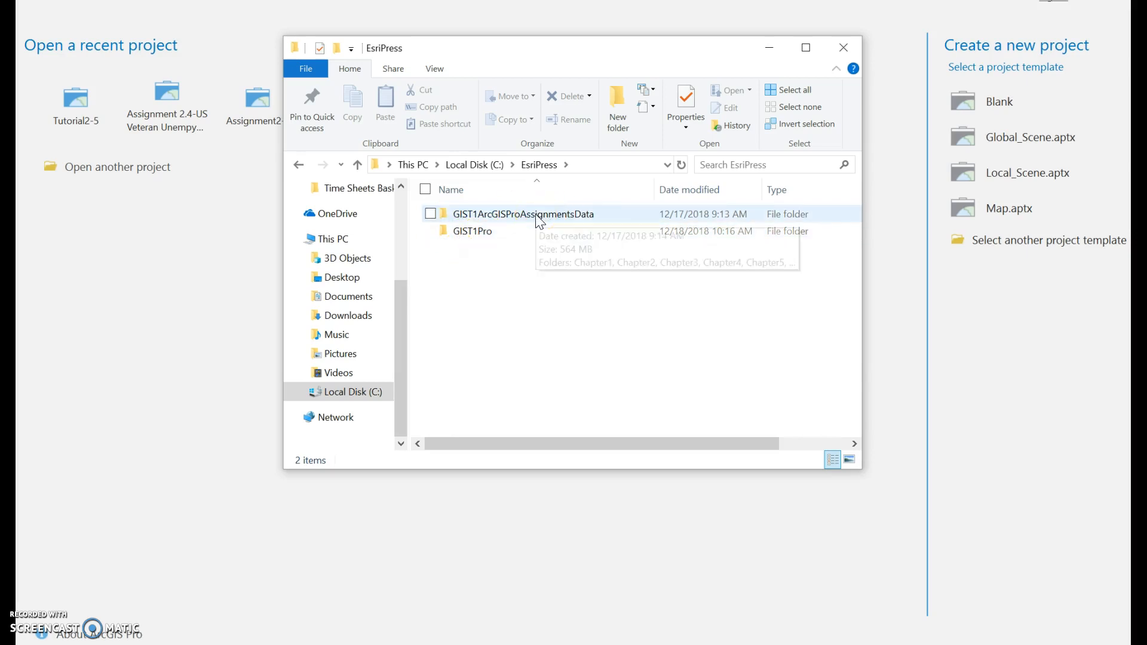
left_click(466, 240)
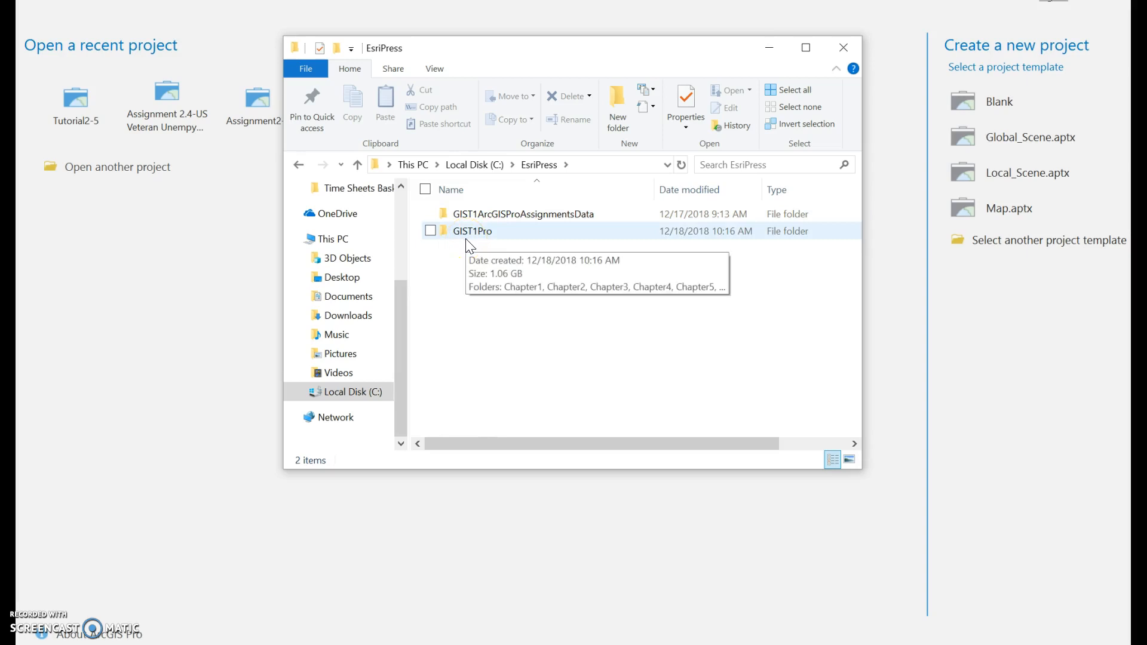
left_click(570, 216)
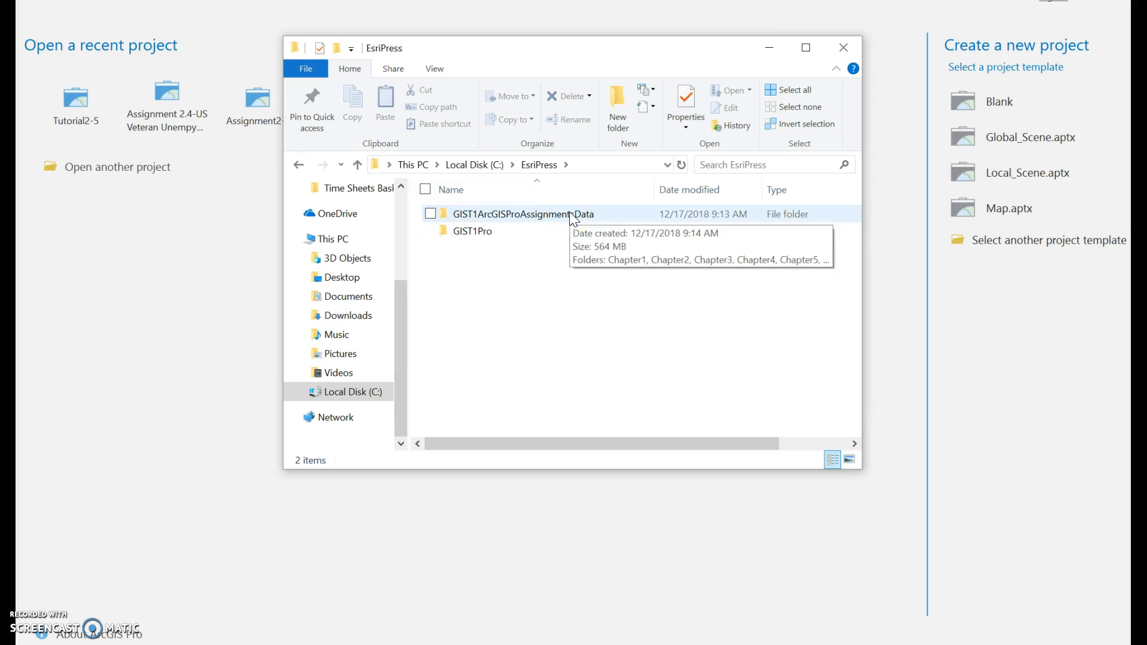
double_click(537, 213)
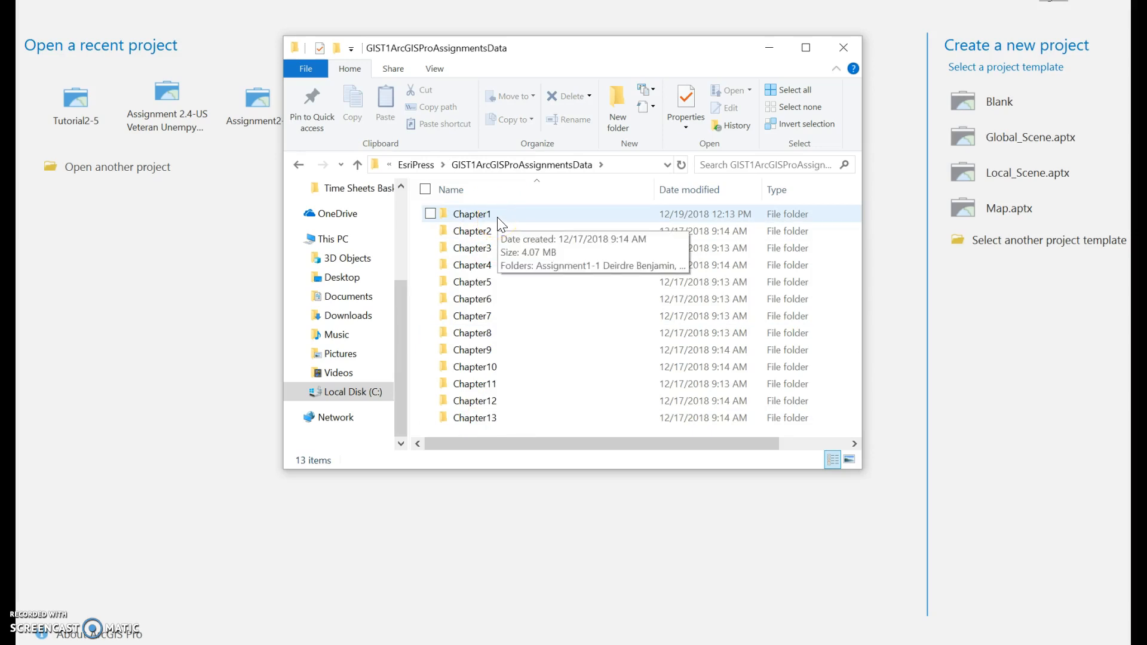
double_click(499, 218)
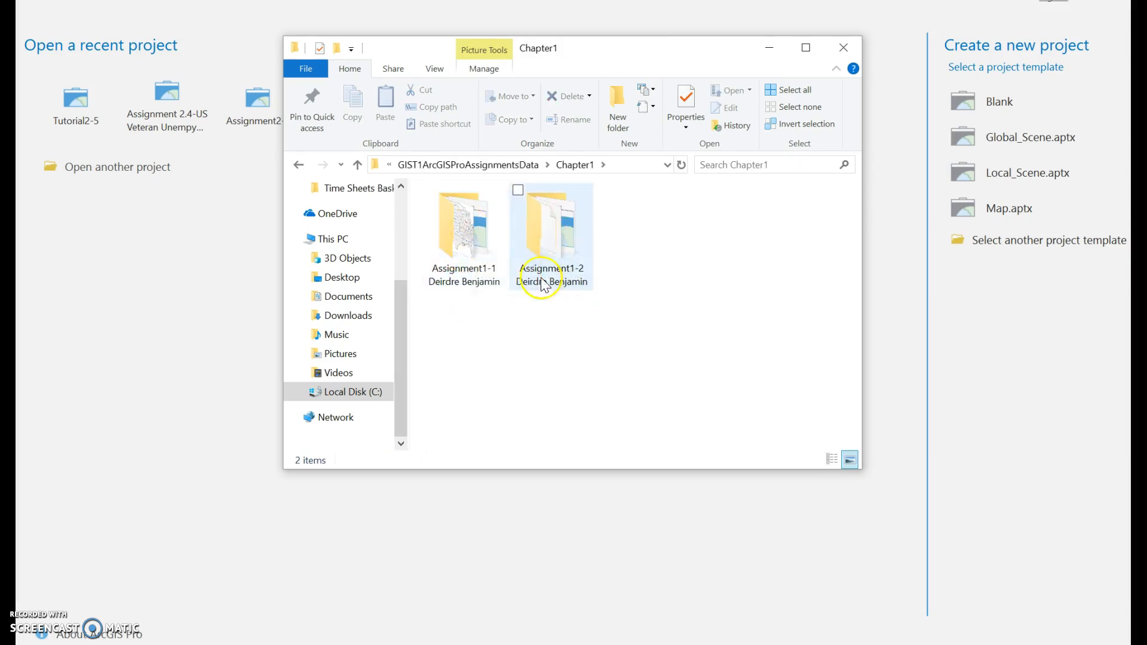
Step: Examine the available actions and details of the Assignment1-1 folder, and switch back to ArcGIS Pro
right_click(470, 266)
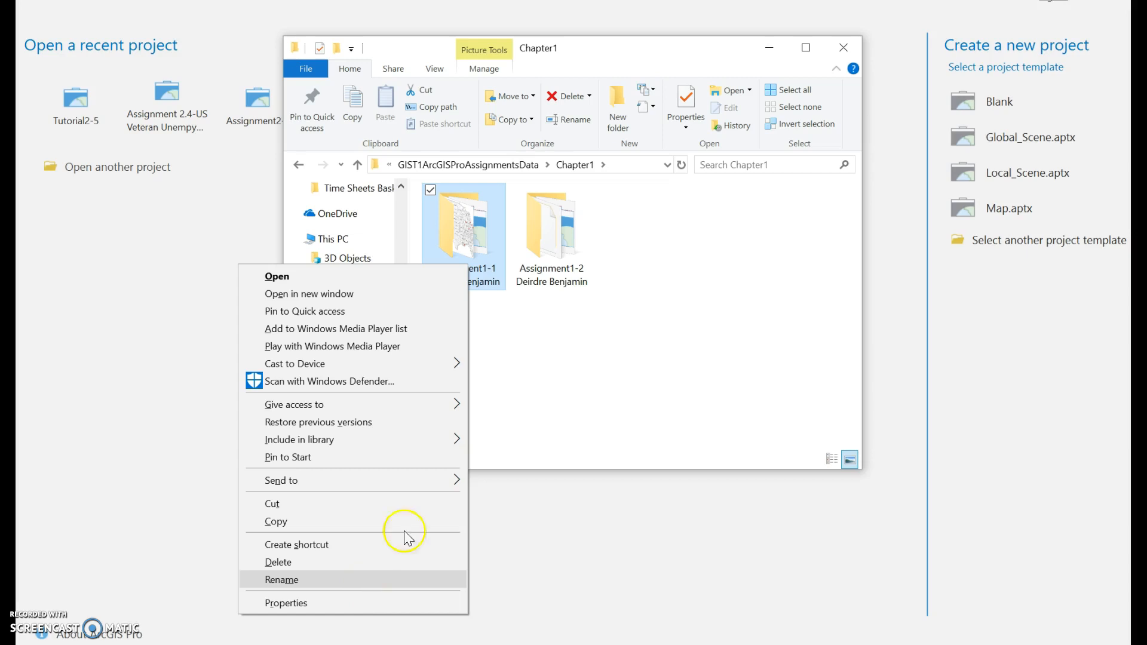
left_click(624, 345)
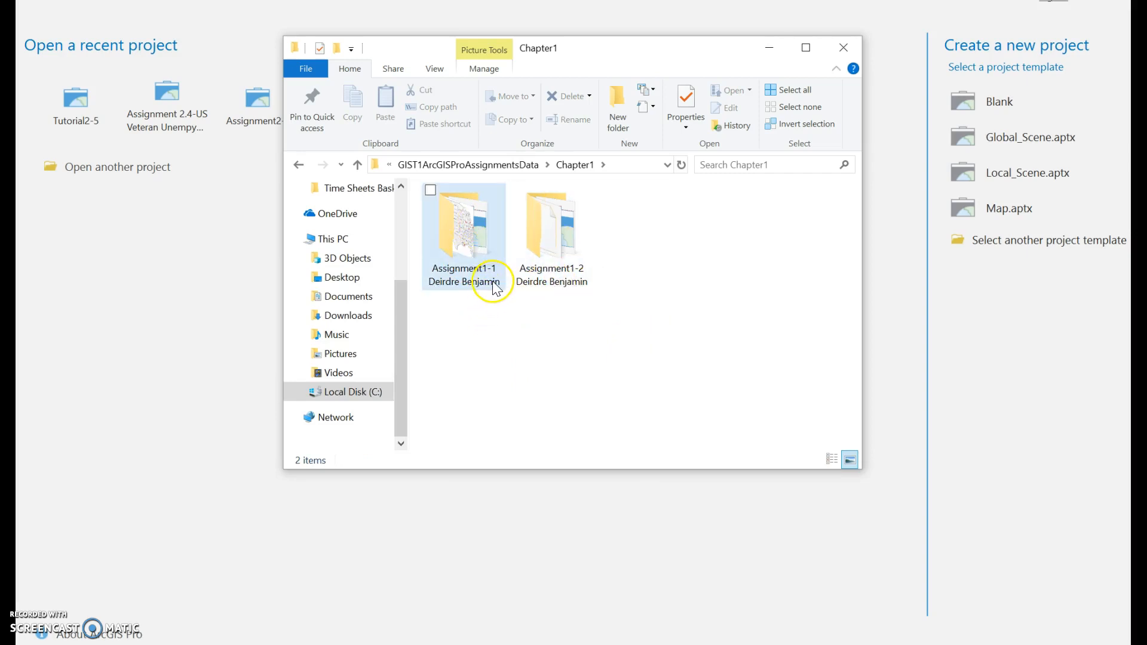
mouse_move(493, 288)
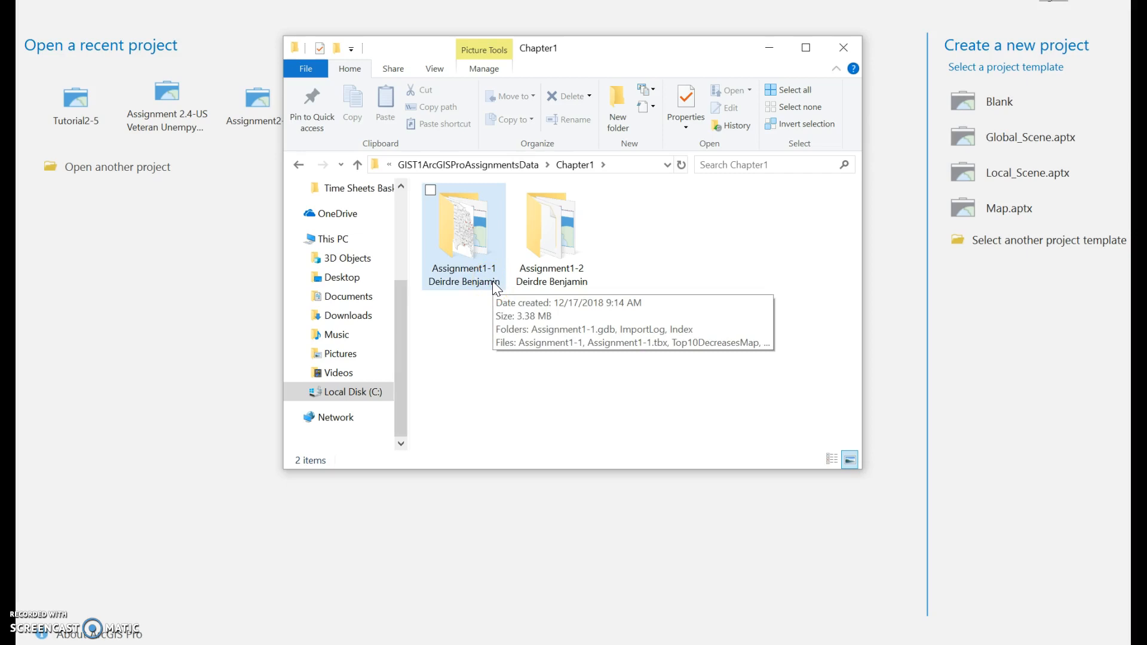
left_click(437, 484)
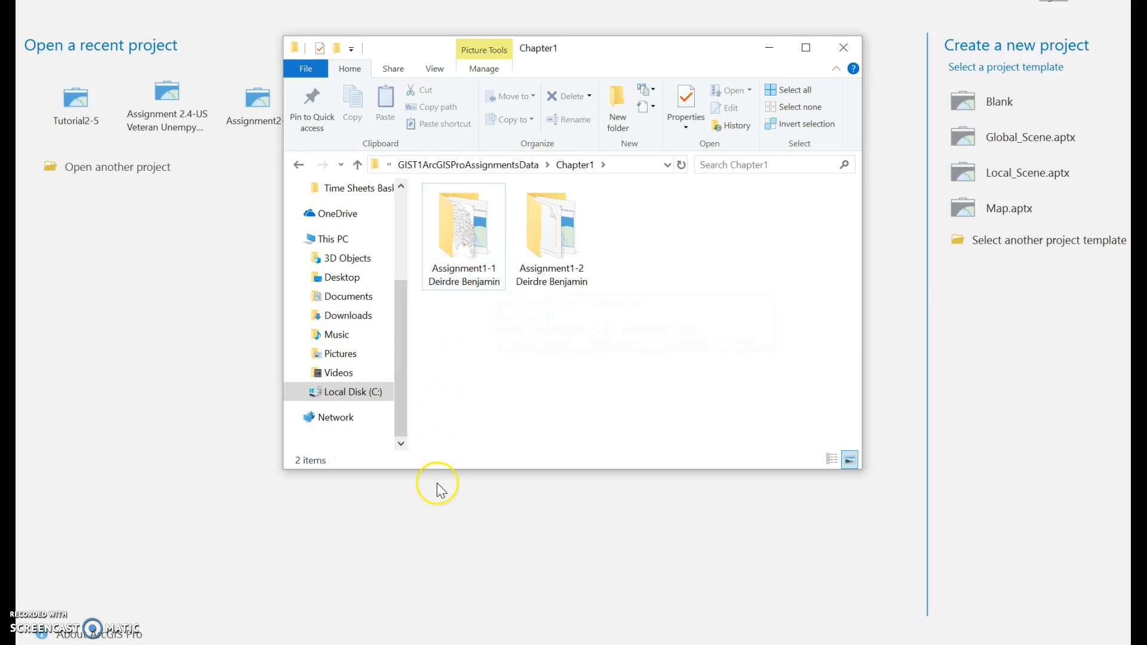
left_click(420, 525)
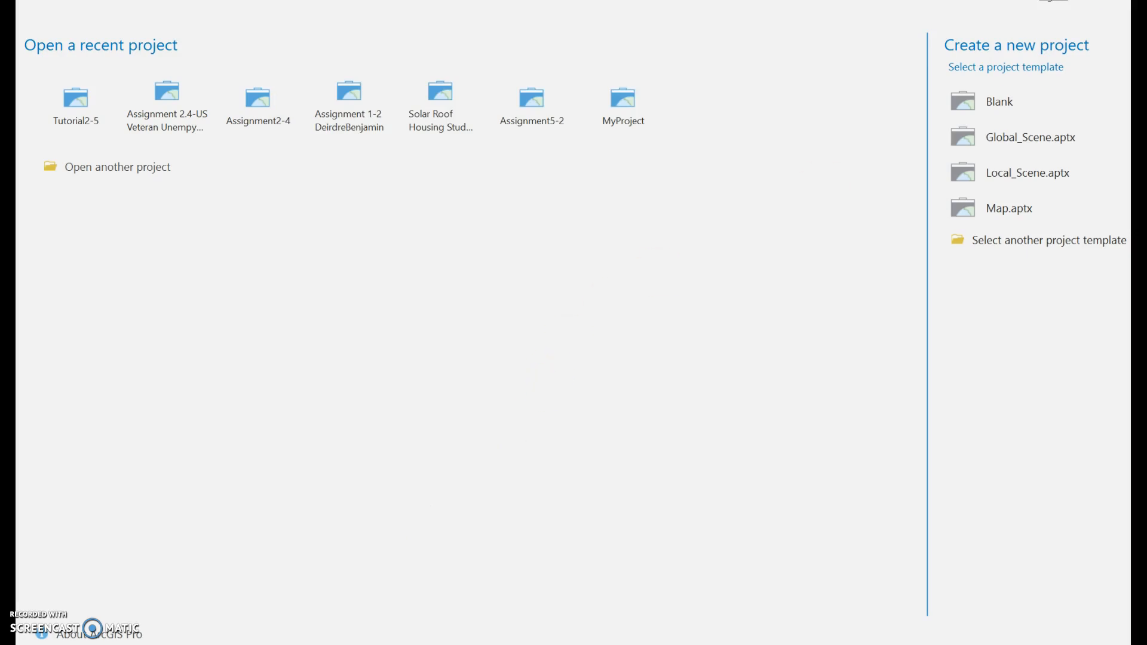
Step: Start a new project from the Blank template
left_click(991, 102)
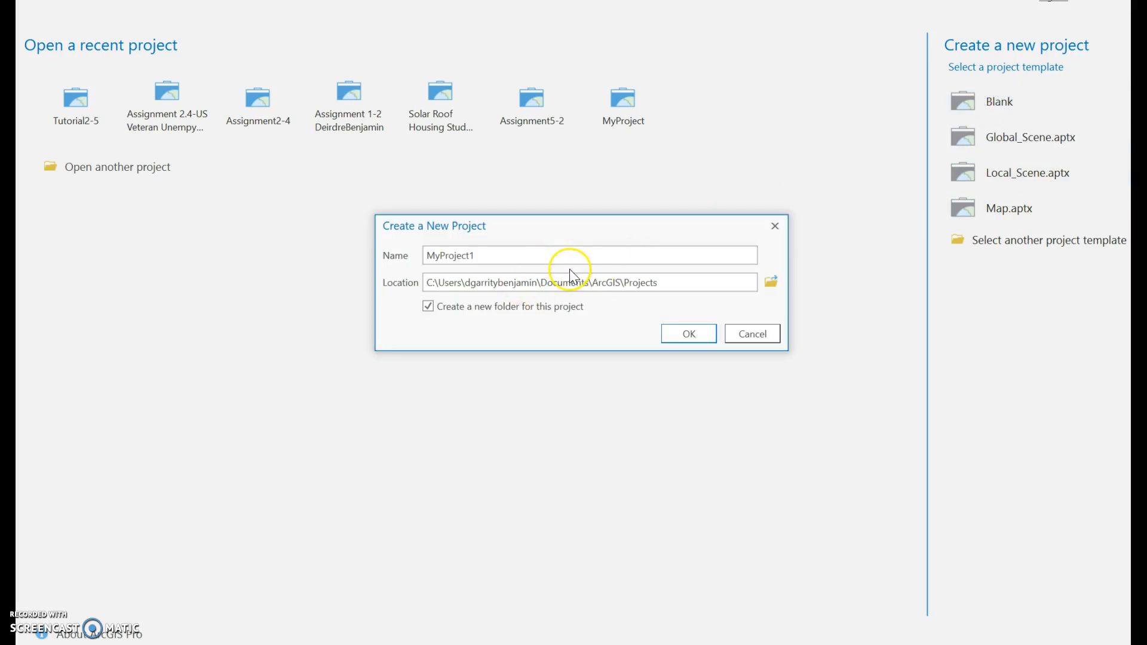
left_click(497, 254)
left_click_drag(497, 254, 265, 285)
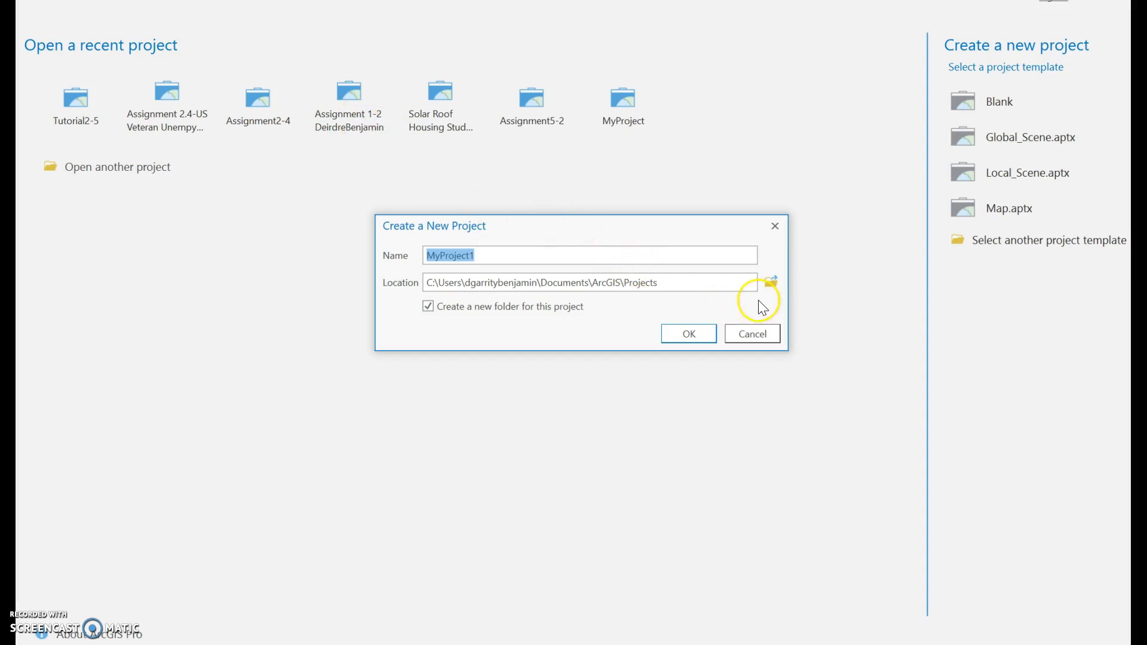
left_click(777, 288)
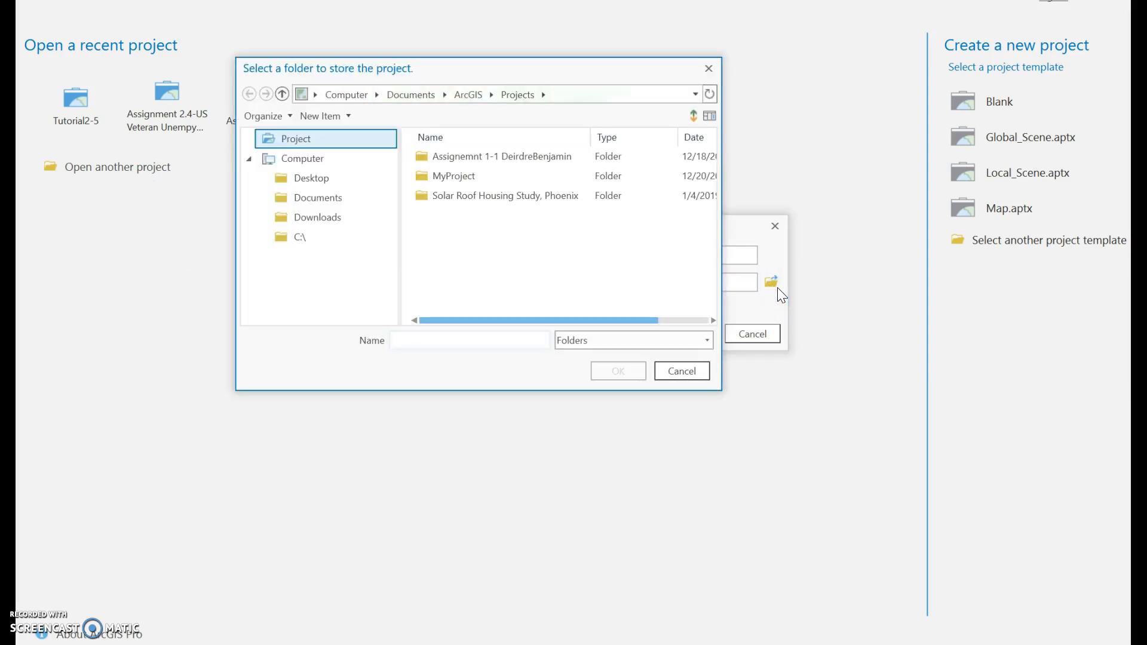
left_click(301, 237)
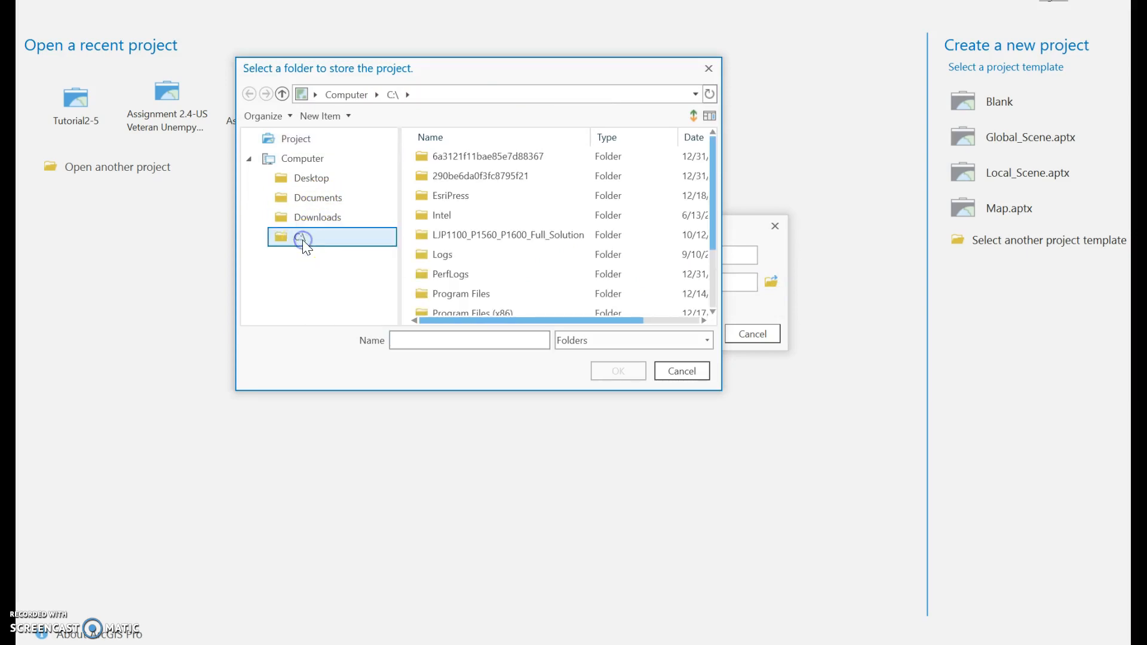
left_click(454, 196)
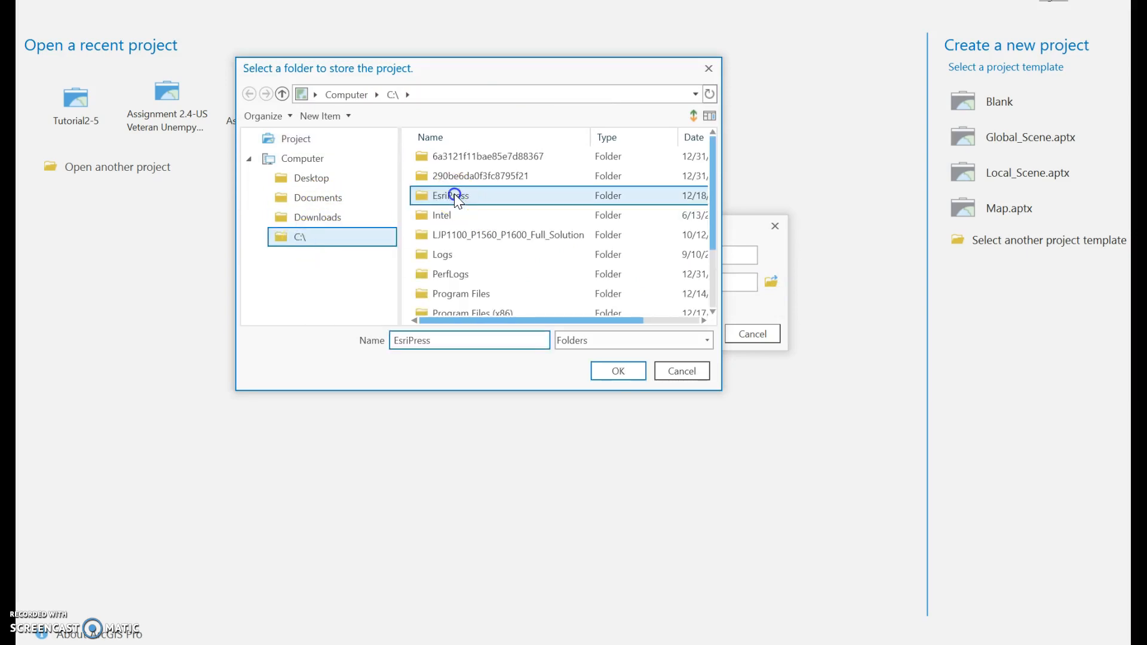
double_click(454, 195)
double_click(497, 160)
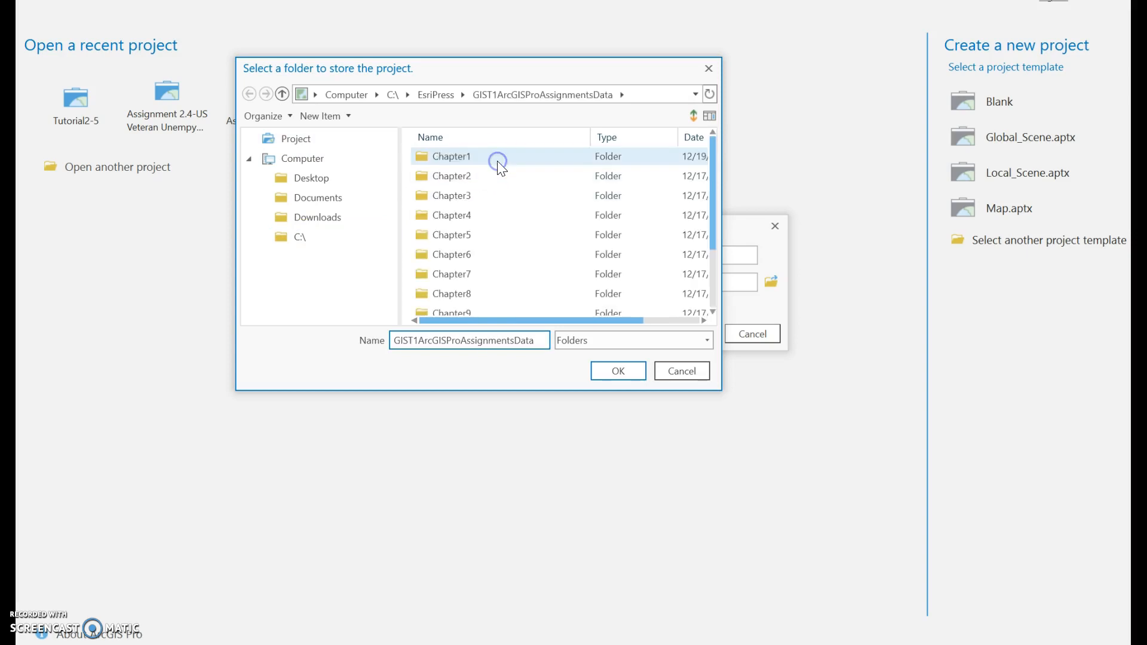
double_click(483, 159)
double_click(482, 159)
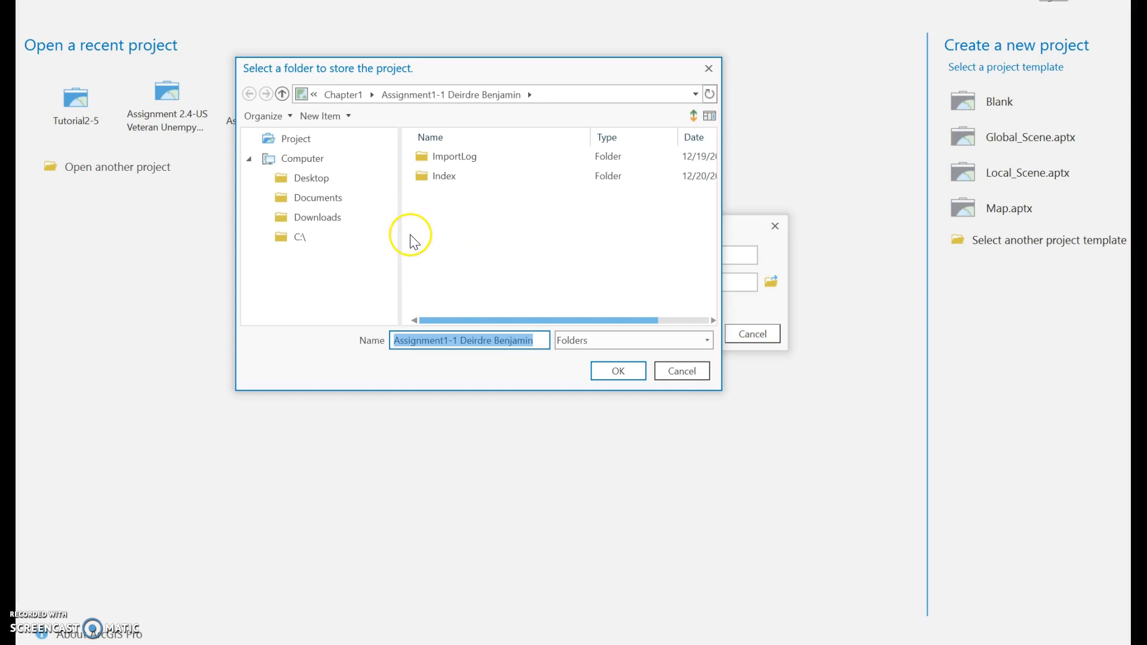
left_click(693, 372)
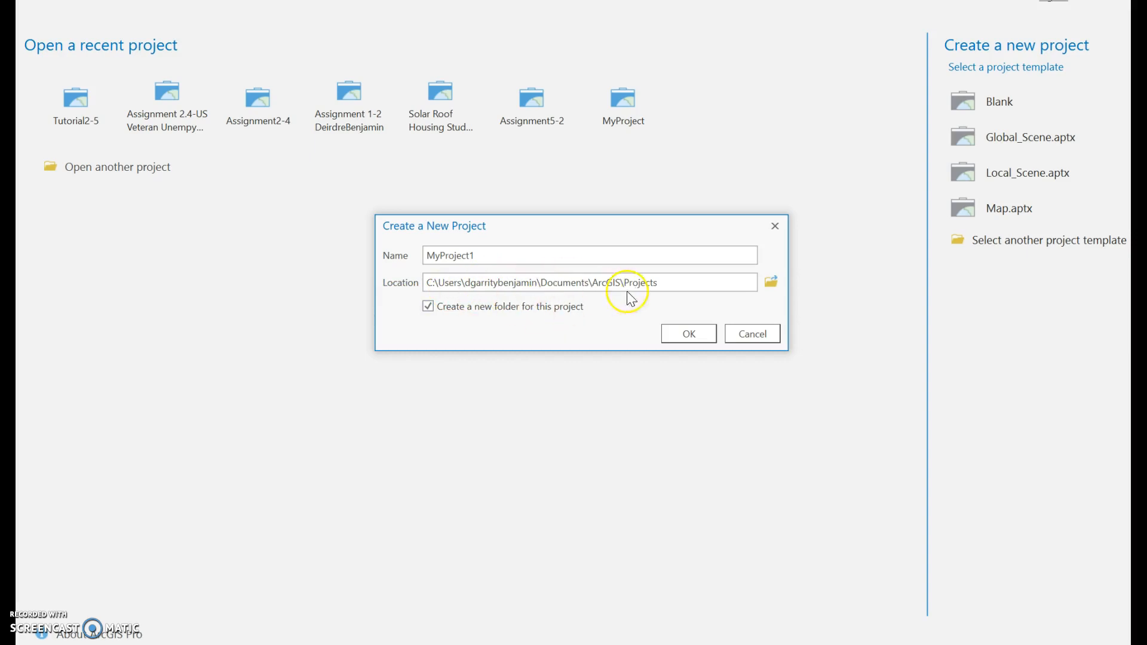
Step: Set the new project's location to C:\EsriPress\GIST1ArcGISProAssignmentsData\Chapter1
left_click(771, 283)
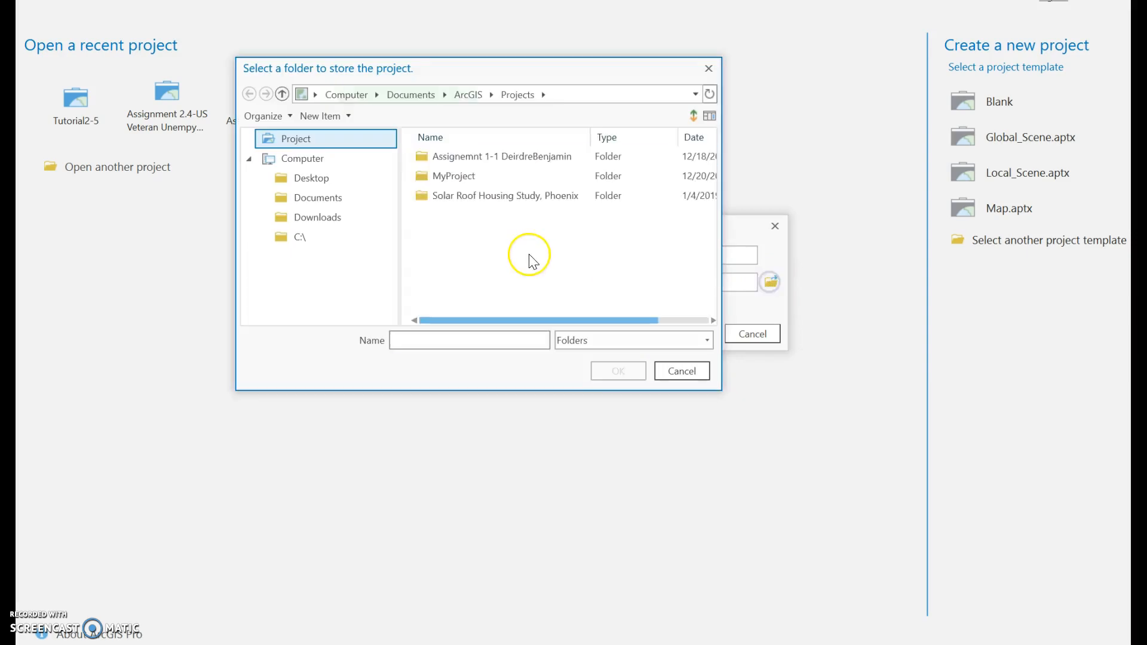
left_click(302, 238)
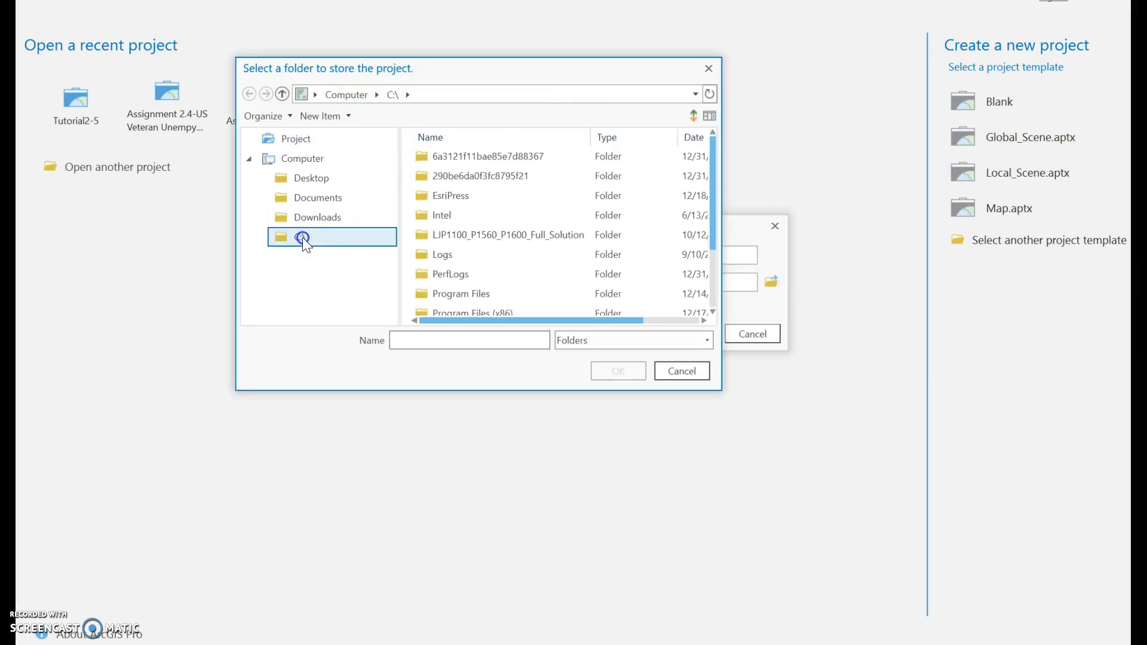
double_click(473, 197)
double_click(503, 155)
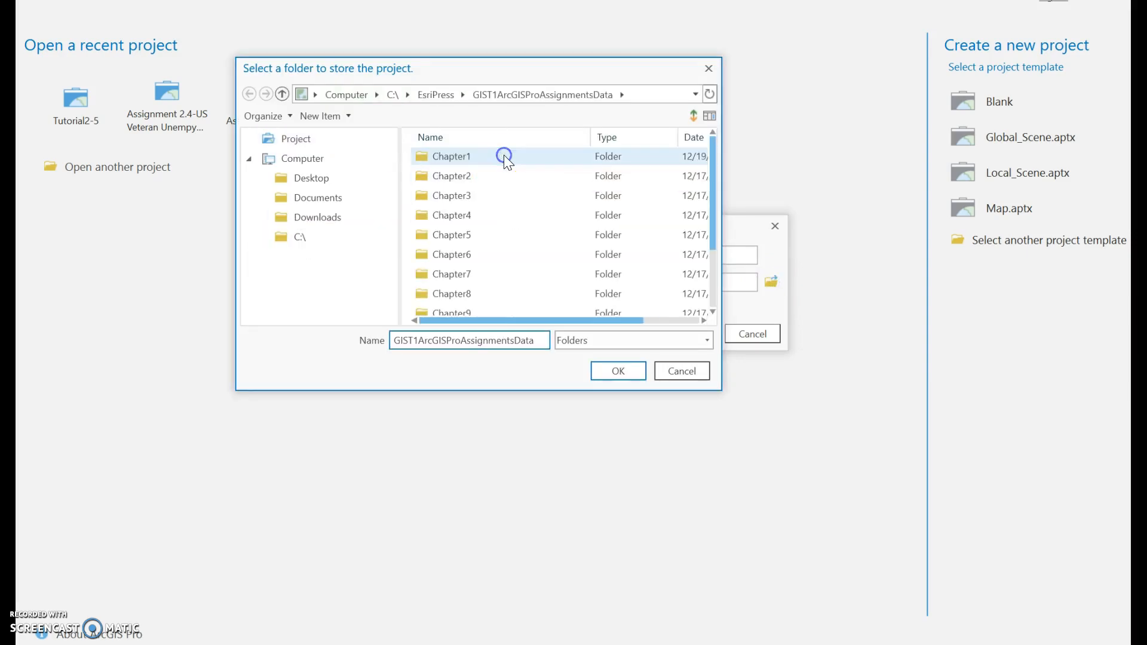
double_click(504, 155)
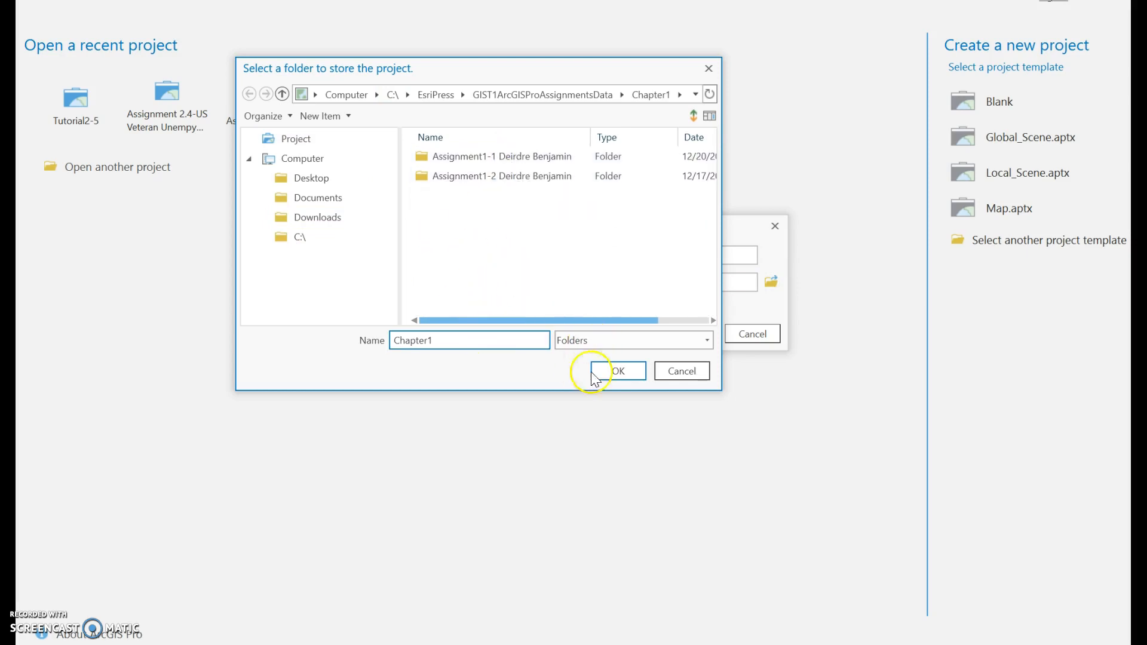
left_click(465, 340)
left_click(619, 373)
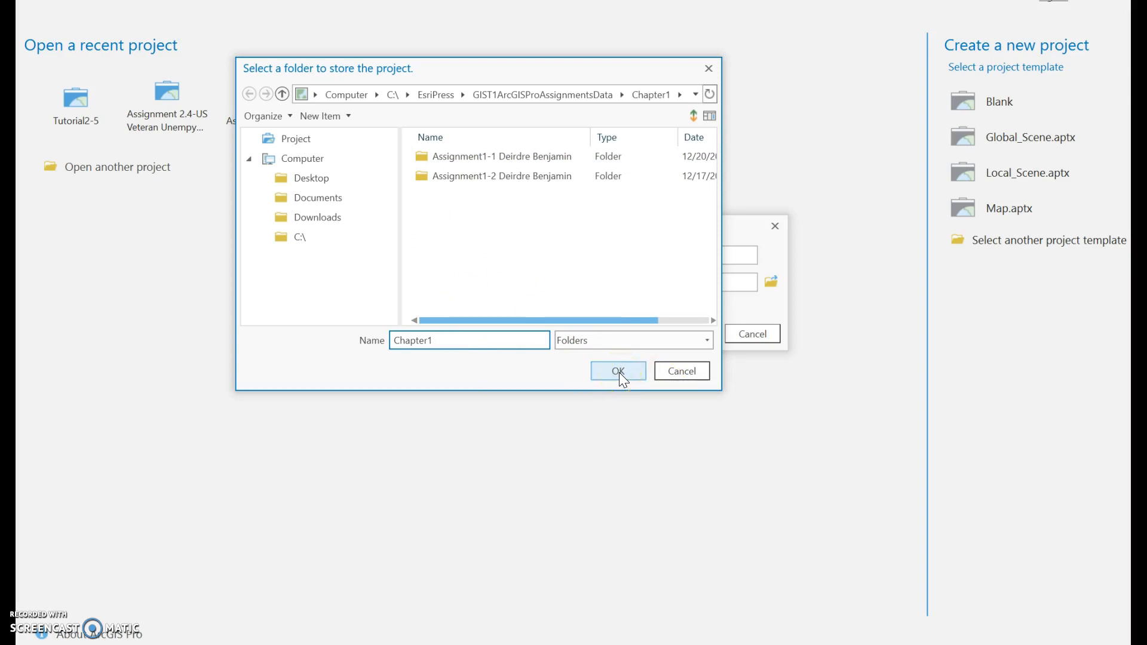
left_click(618, 372)
Step: Name the new project "Test Project" and create it
left_click(525, 254)
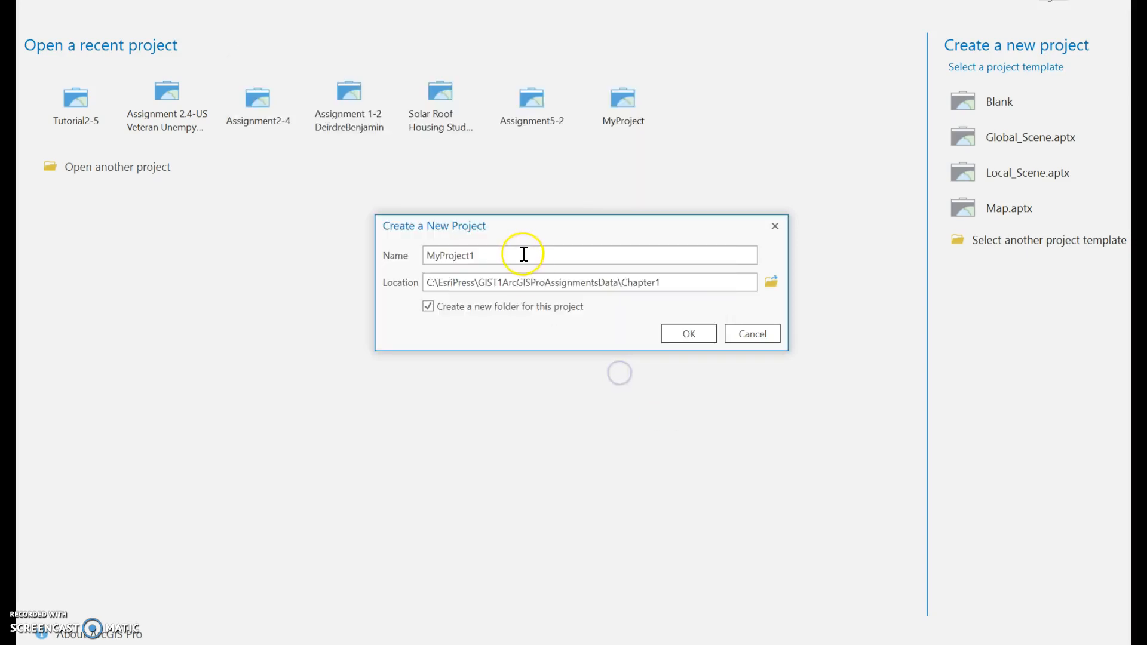
double_click(522, 263)
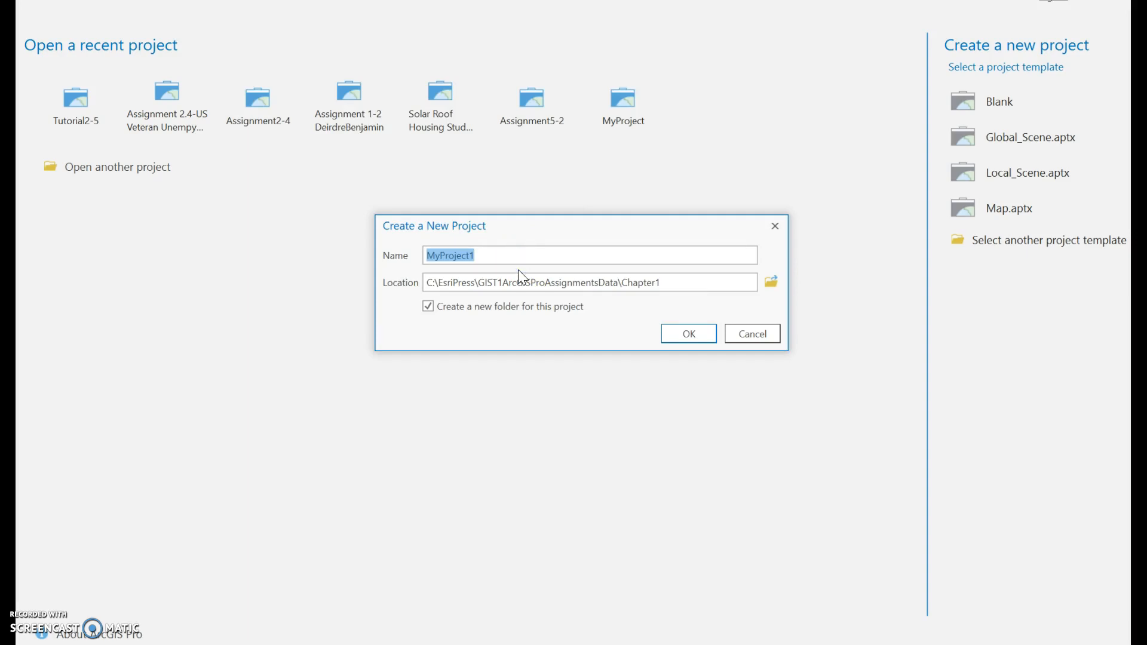
type("TEs")
key("BackSpace")
key("BackSpace")
type("est Project")
left_click(687, 334)
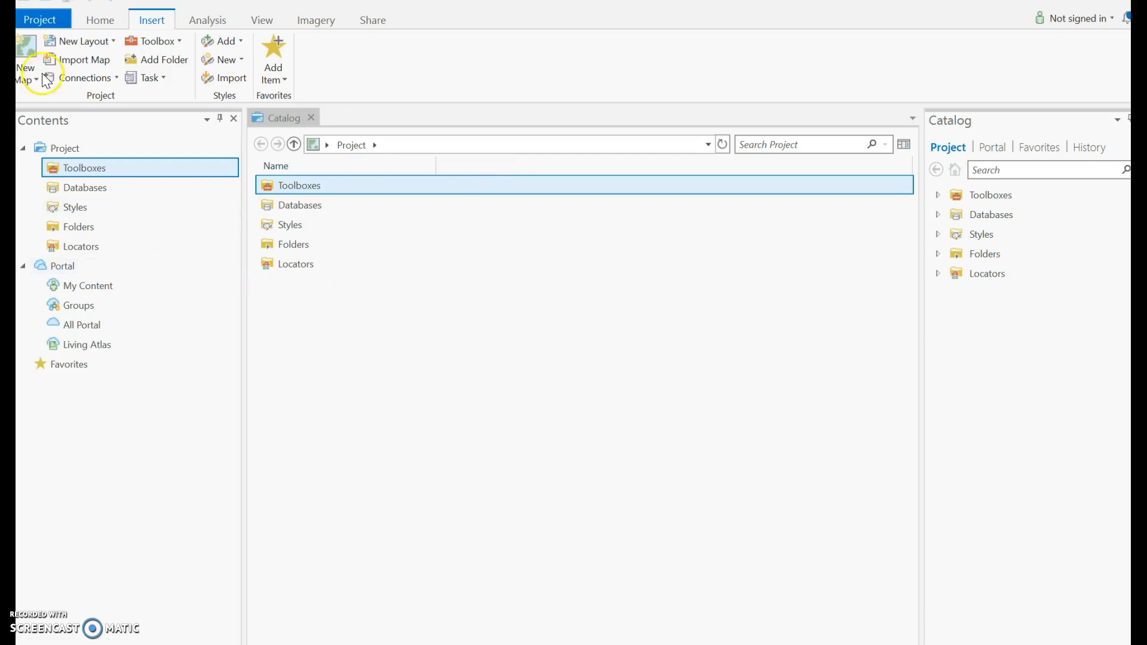
Step: Insert a new map into the project
left_click(21, 63)
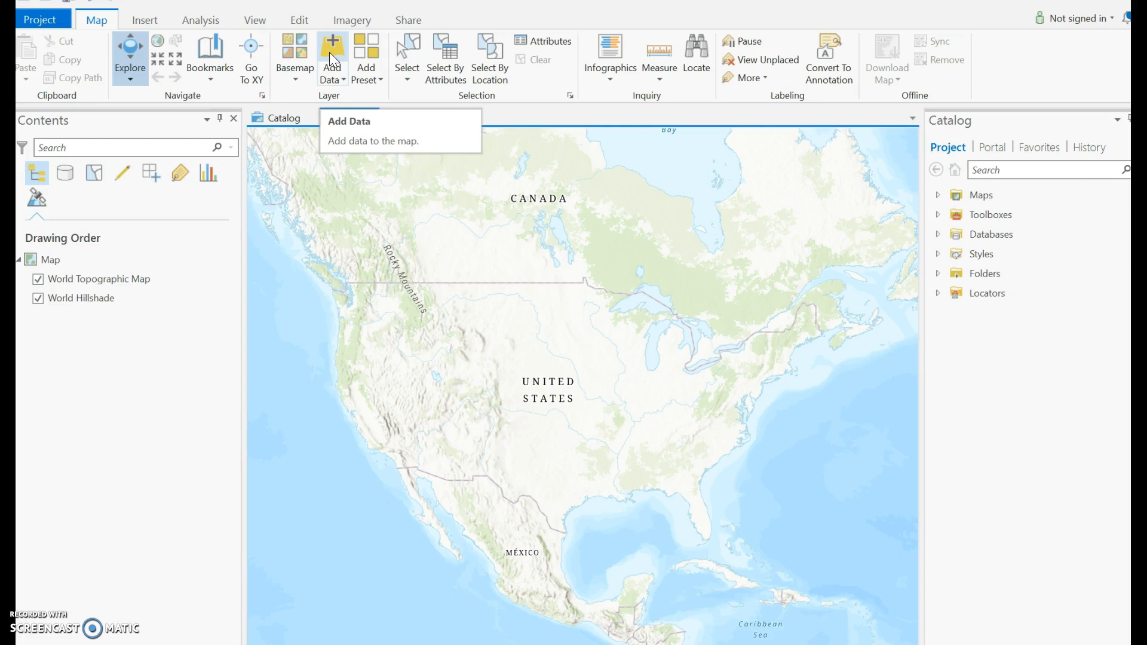
left_click(297, 79)
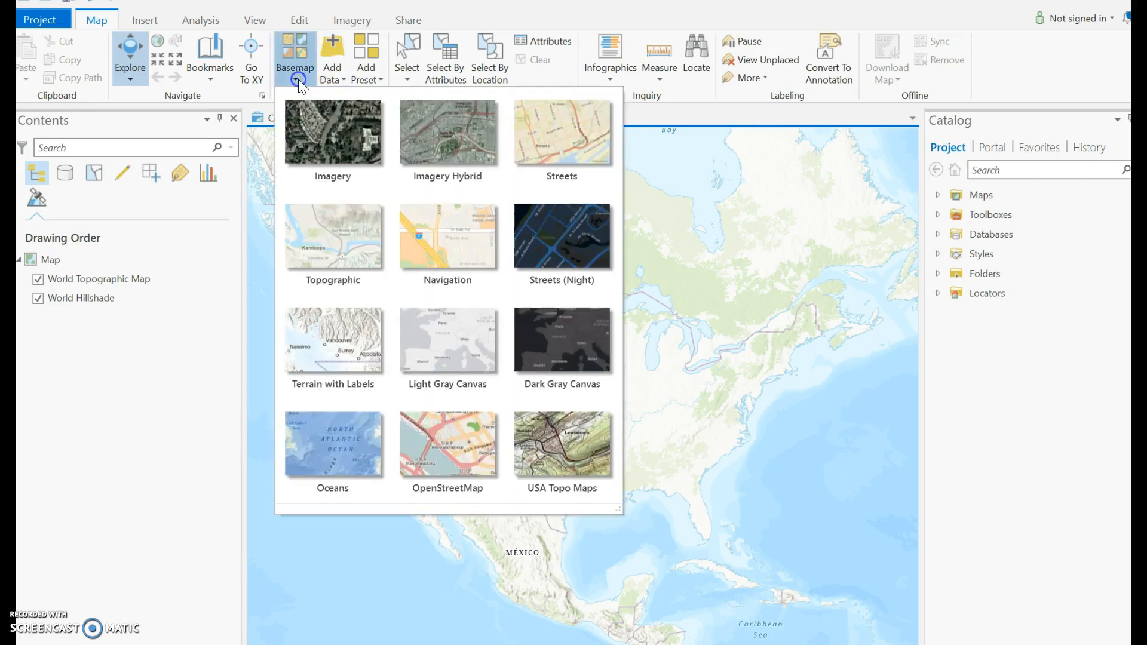
left_click(446, 350)
left_click(837, 417)
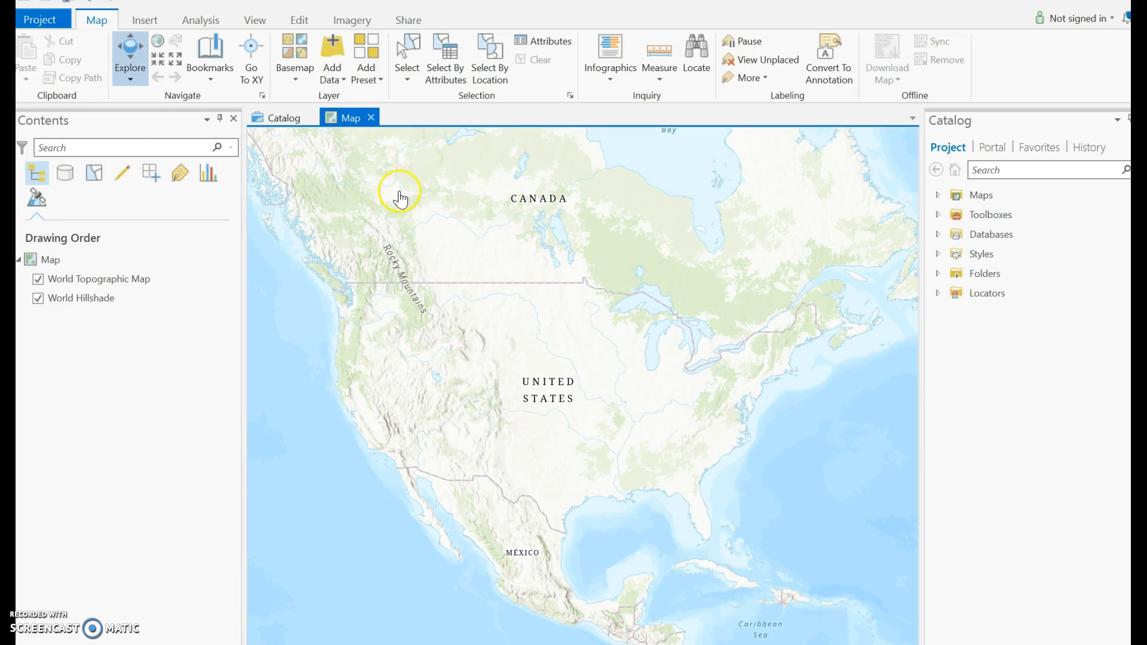
Step: Start adding data to the map and browse through C:\EsriPress\GIST1ArcGISProAssignmentsData\Chapter1 and its Assignment1-1 folder into Assignment1-1.gdb
left_click(339, 81)
left_click(359, 119)
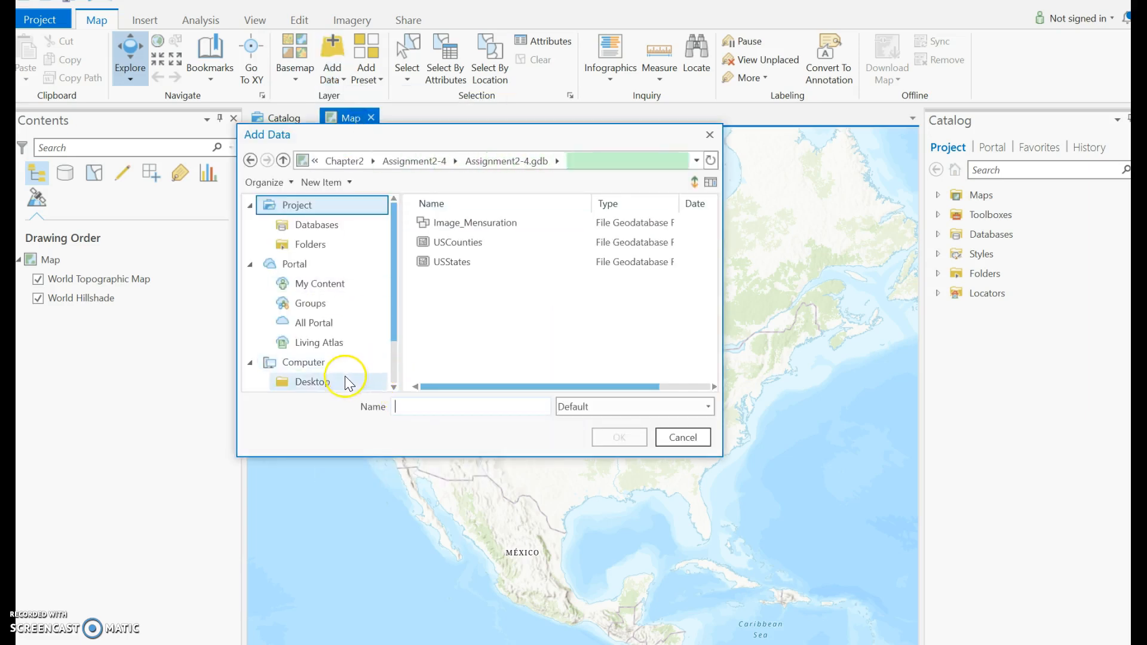
left_click_drag(392, 288, 394, 361)
left_click(338, 381)
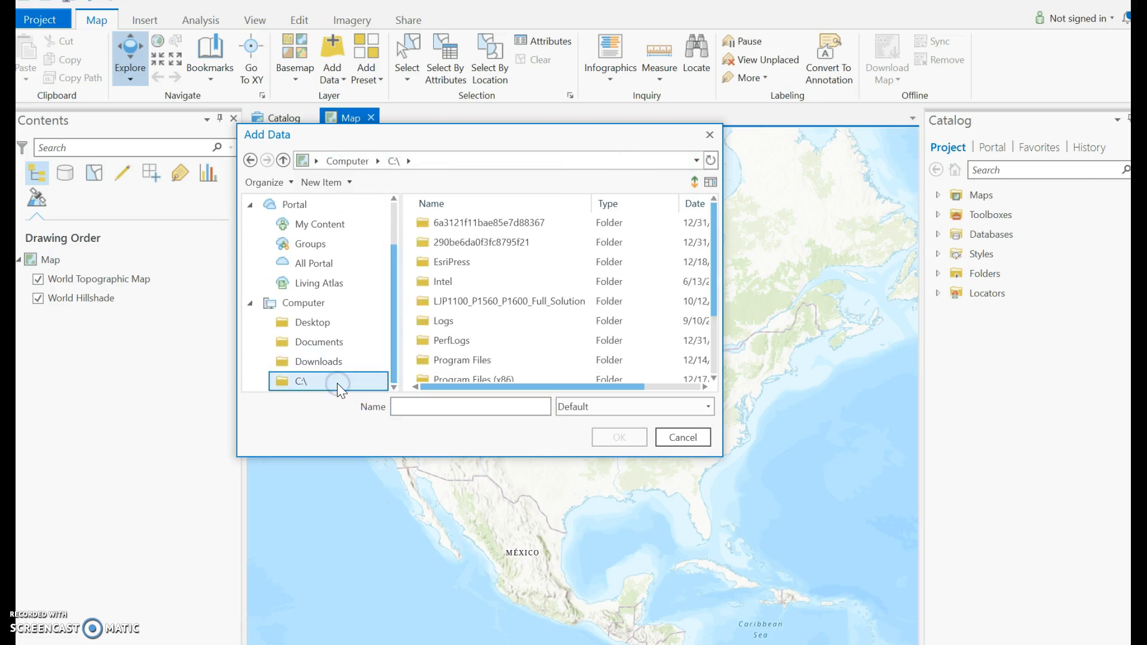
left_click(468, 263)
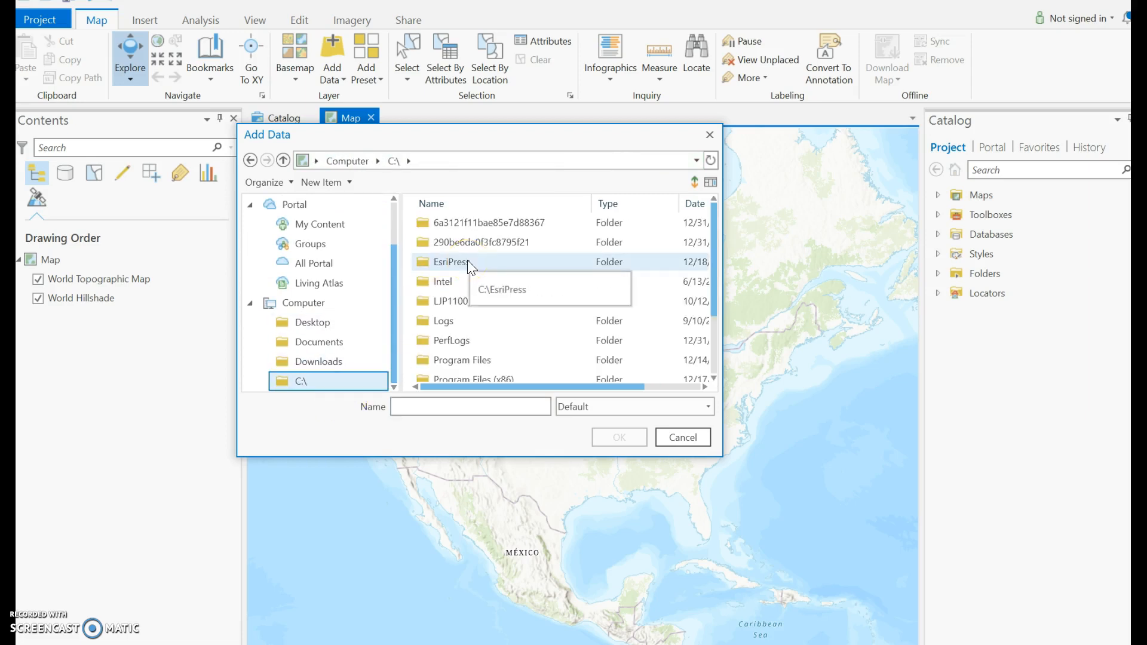
left_click(308, 388)
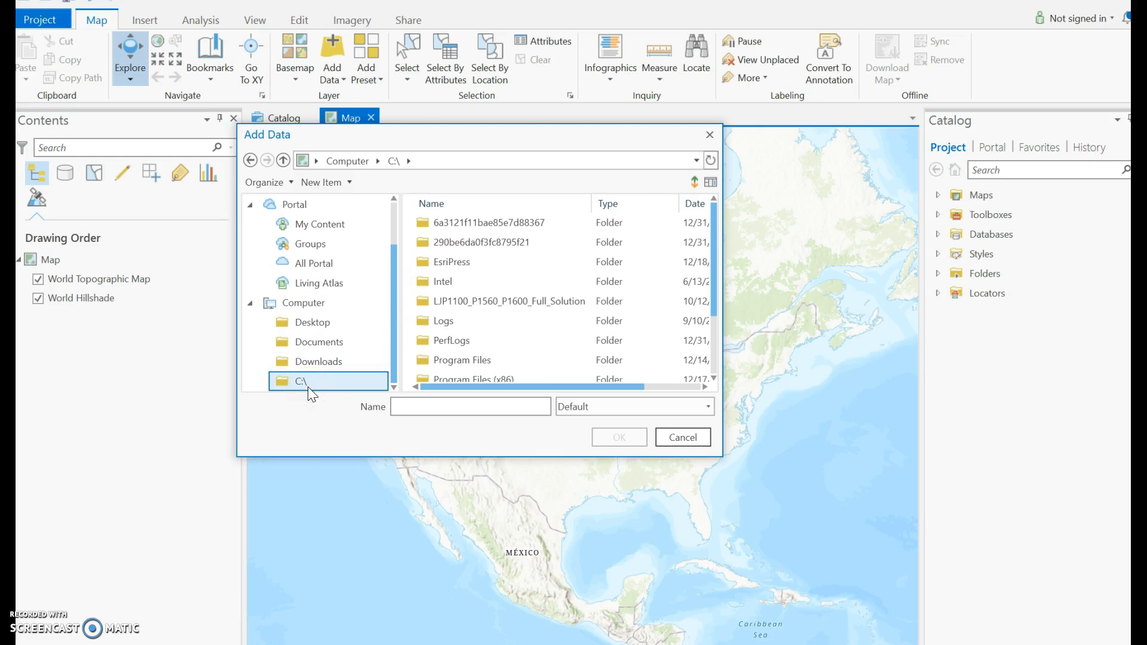
double_click(467, 263)
double_click(515, 223)
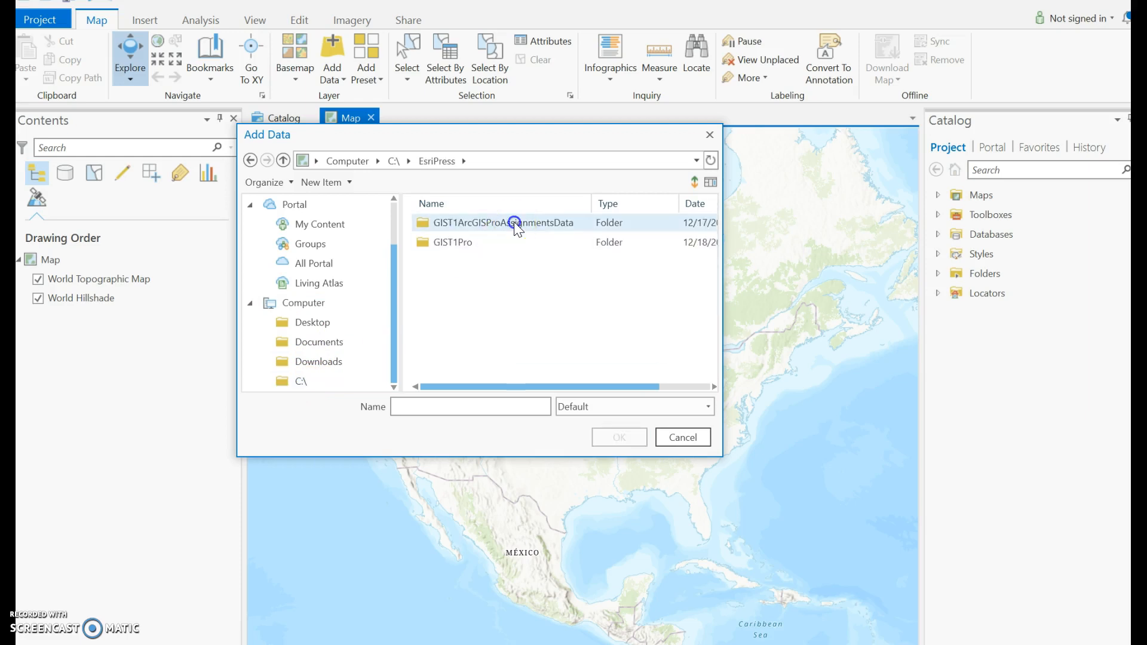
left_click(514, 225)
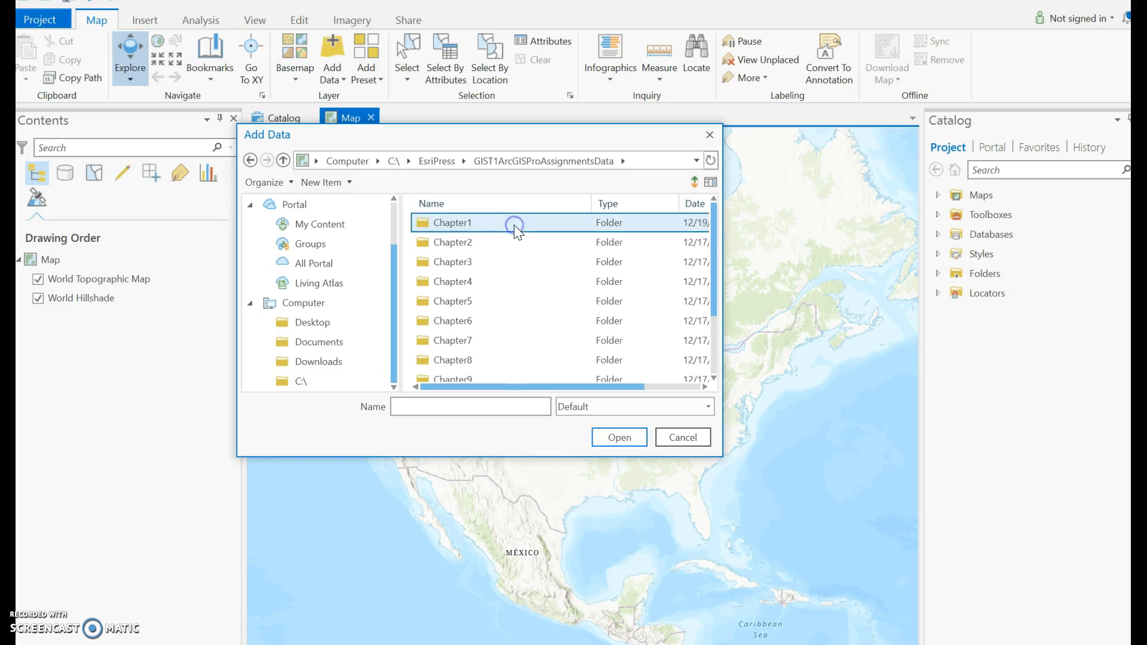
double_click(514, 225)
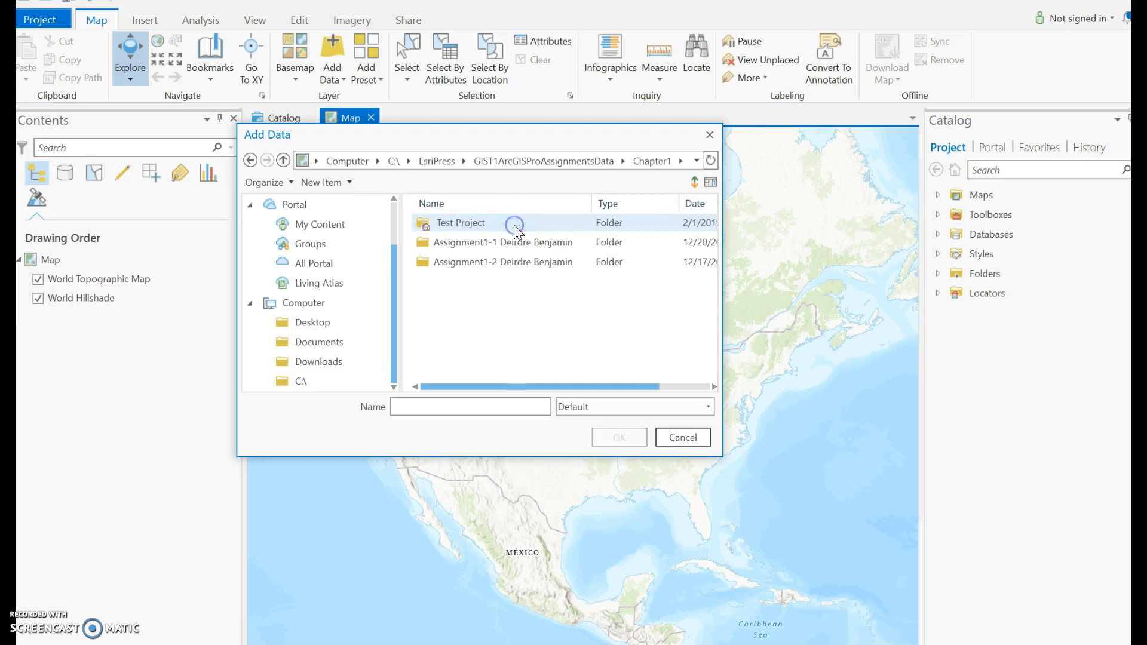
double_click(487, 245)
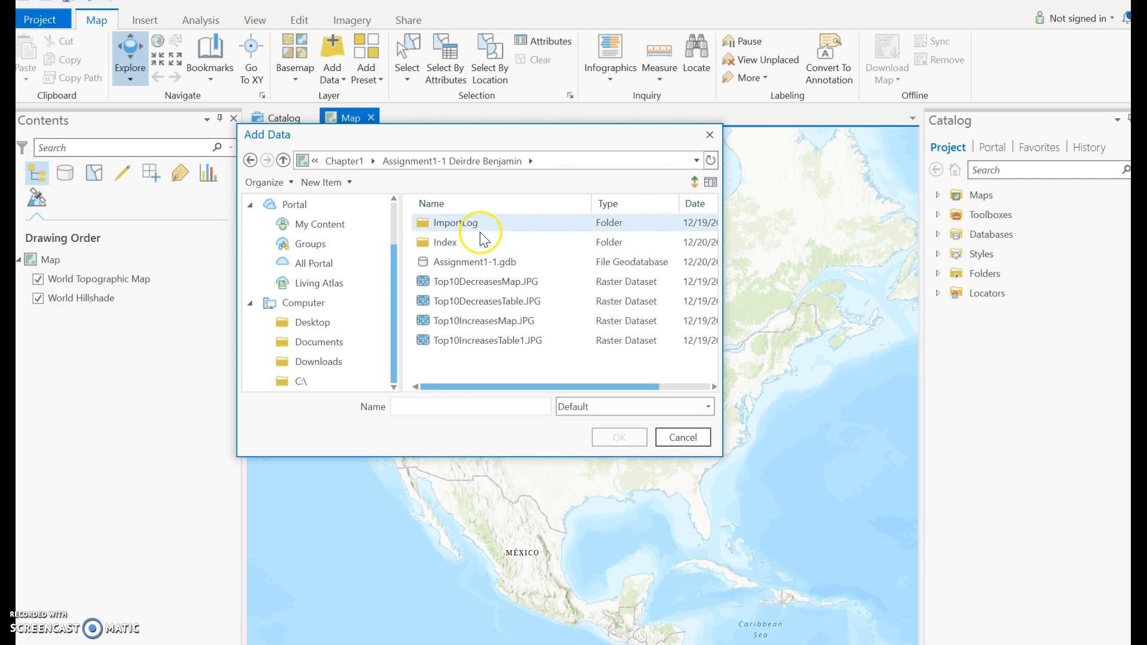
double_click(493, 265)
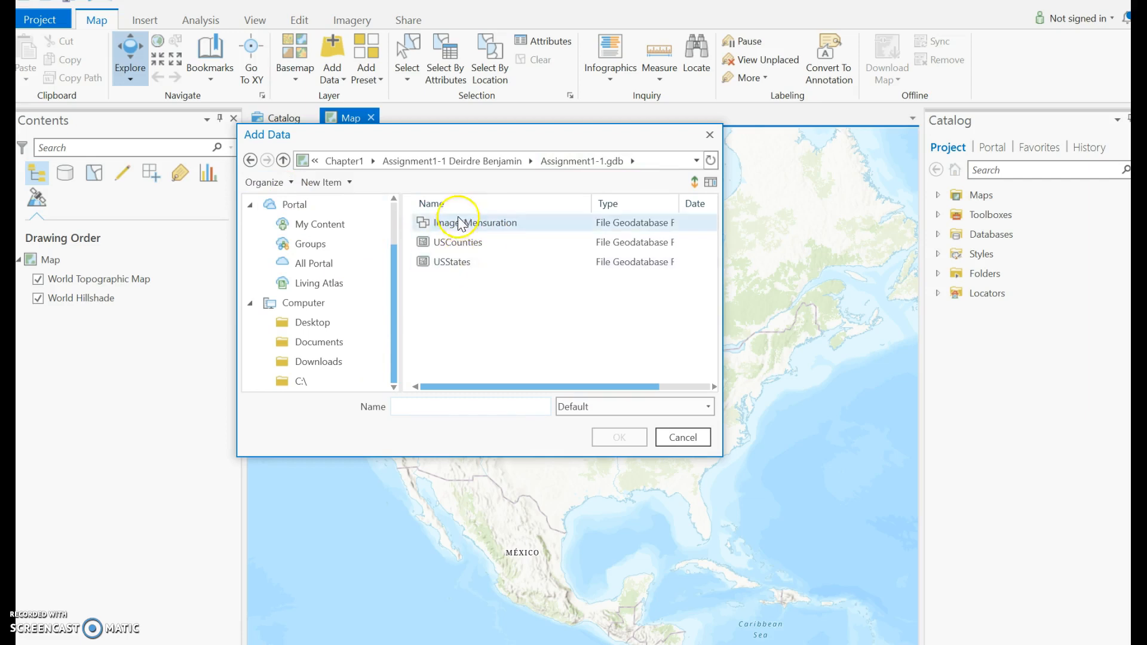
left_click(568, 163)
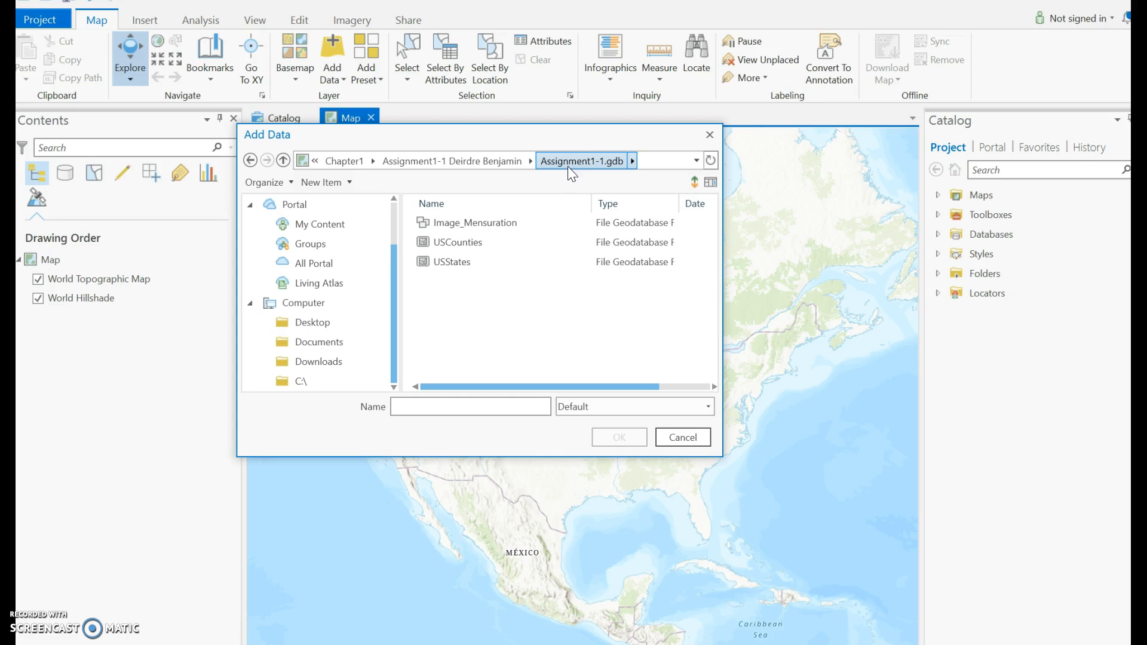
left_click(485, 165)
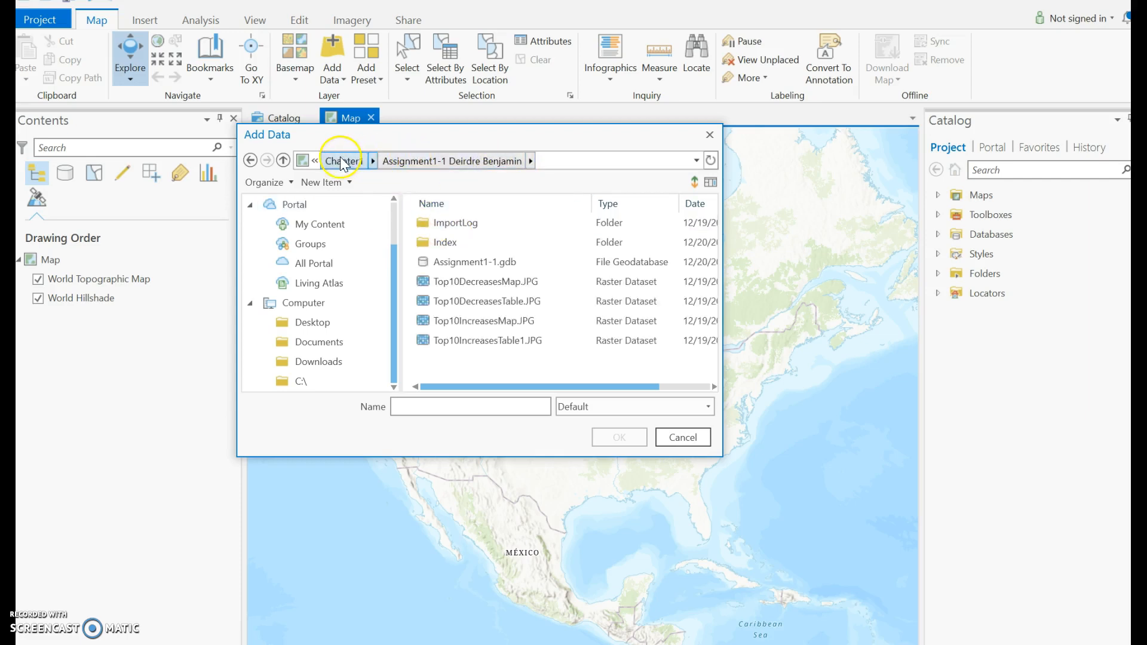
left_click(342, 162)
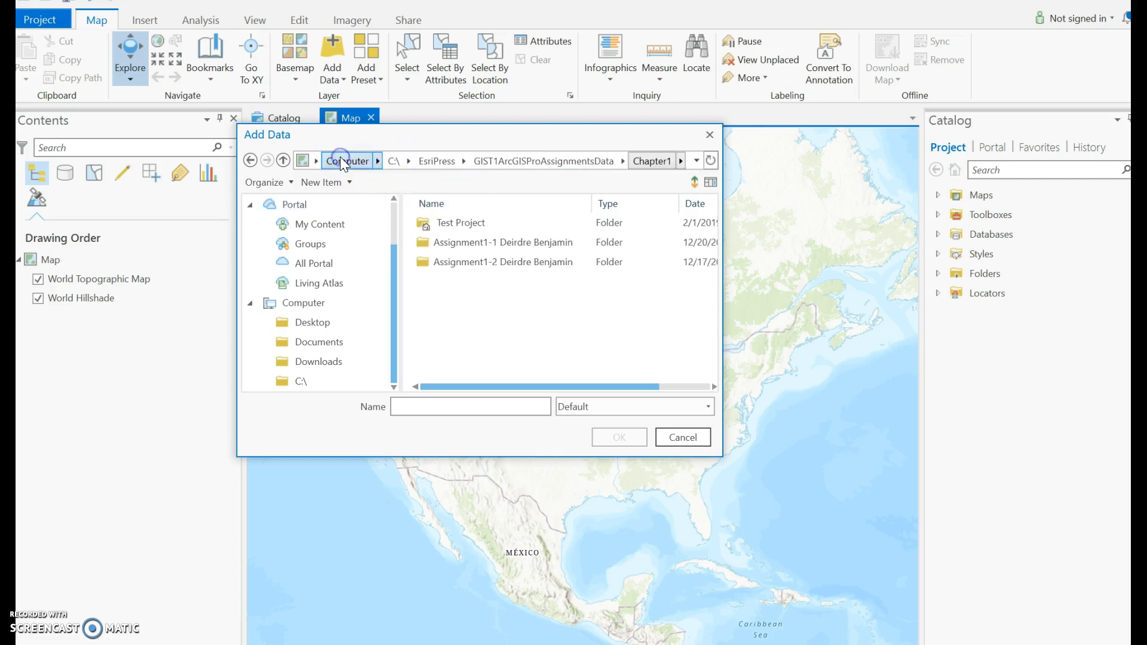
left_click(472, 243)
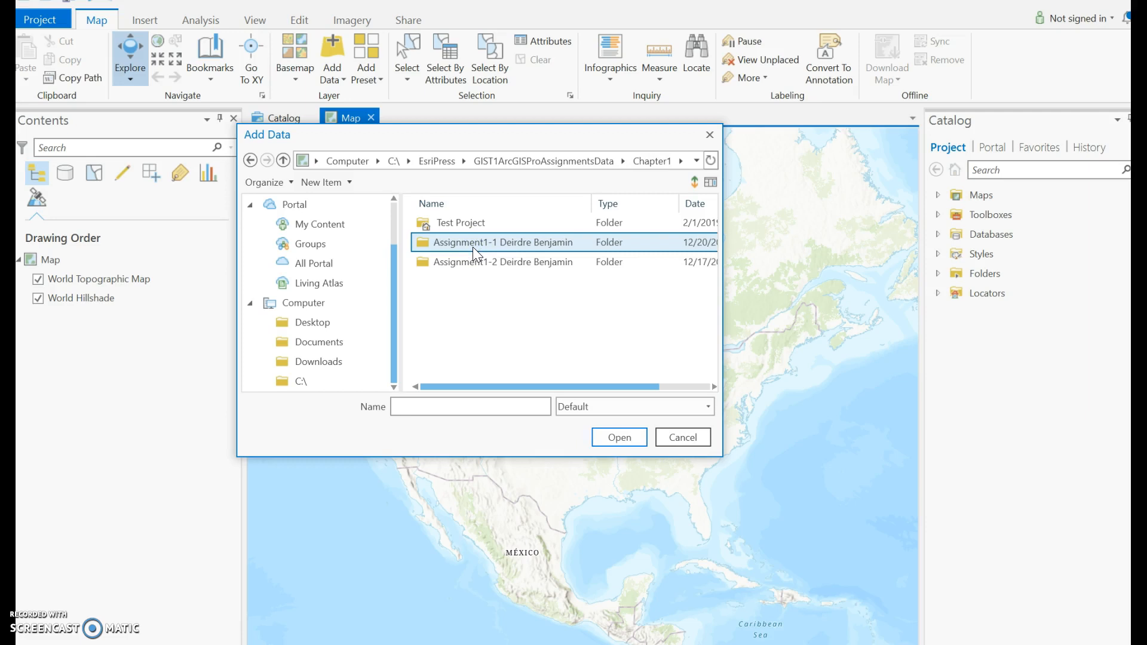
double_click(472, 245)
double_click(481, 262)
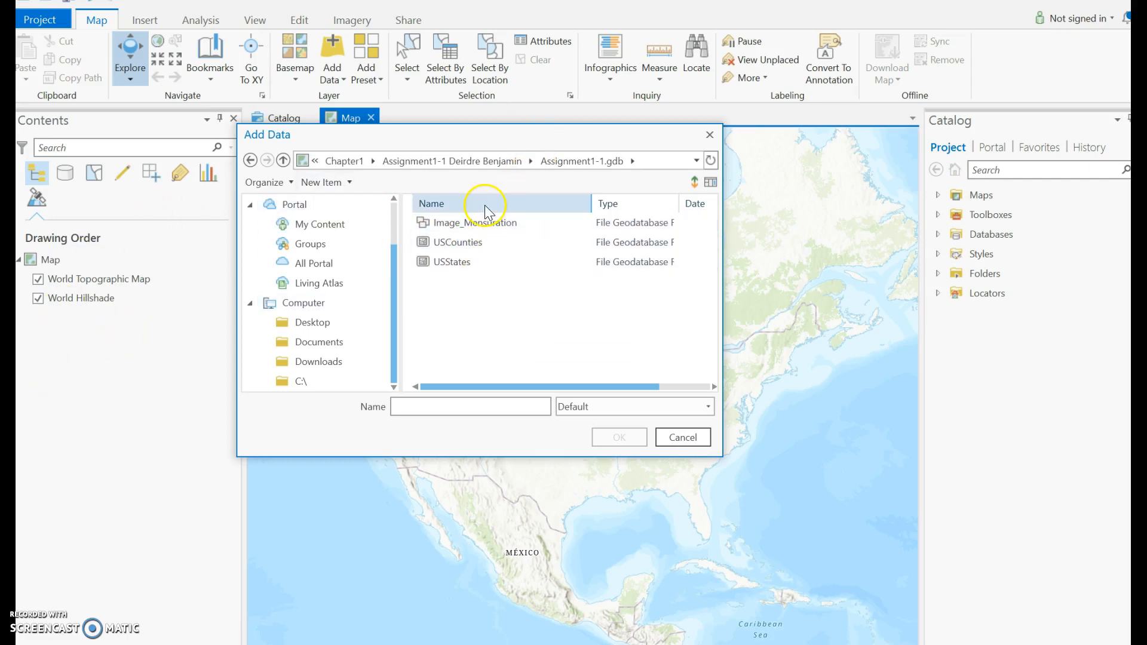
Step: Add the USCounties and USStates feature classes from Assignment1-1.gdb to the map
left_click(487, 245)
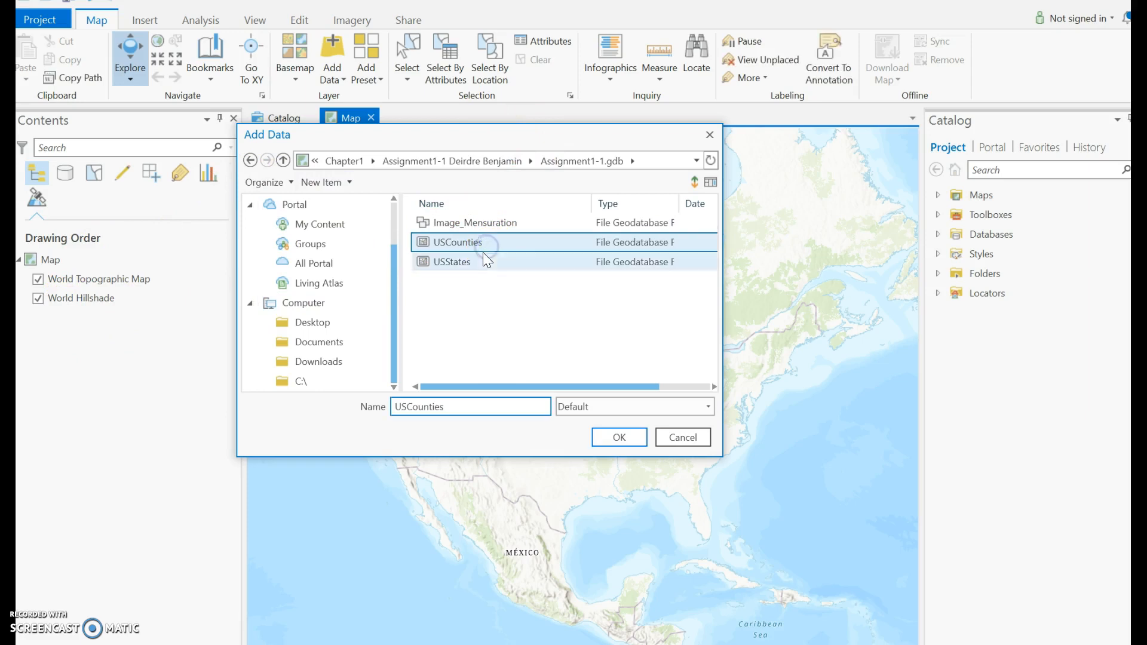
left_click(482, 261, "ctrl")
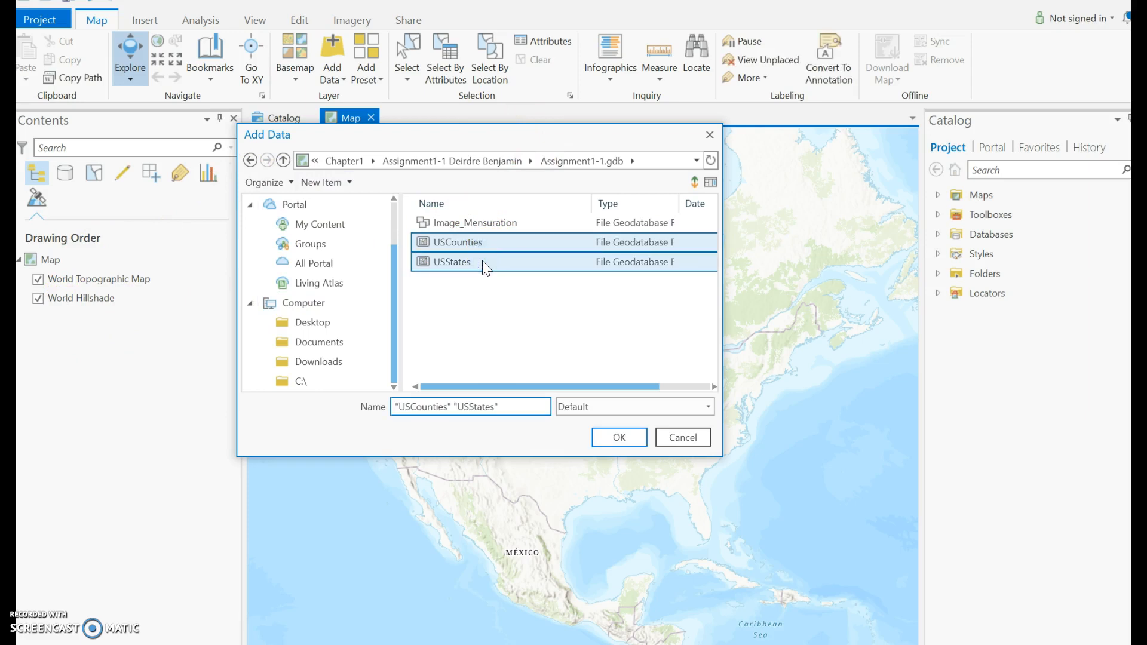
left_click(619, 436)
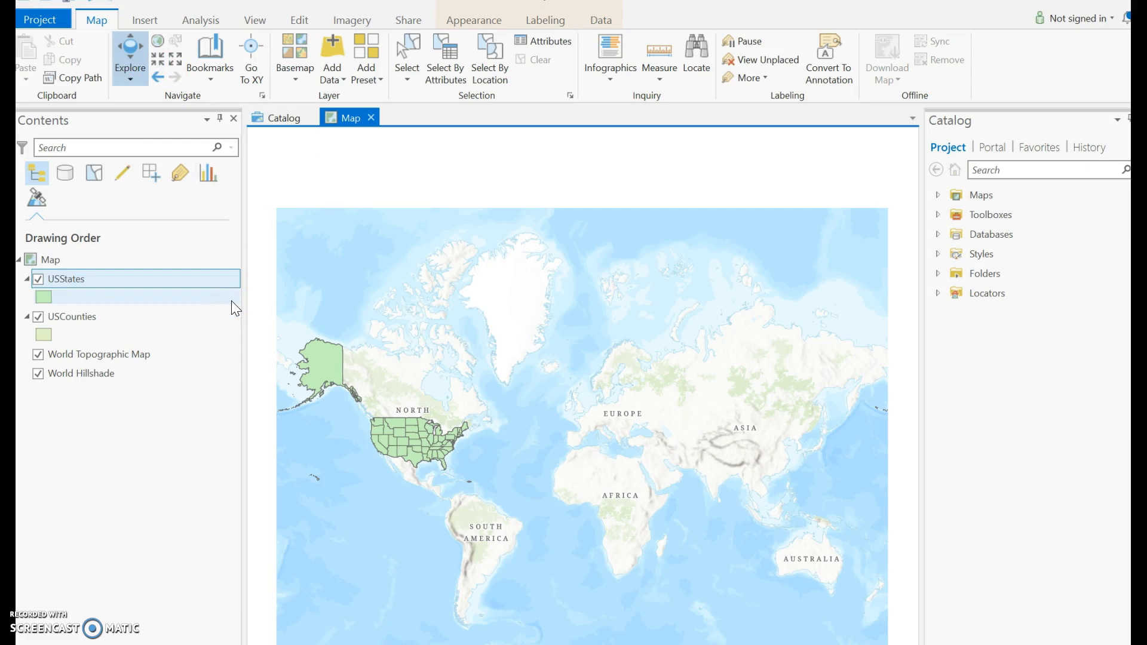
Step: Examine the project and assignment folders in C:\EsriPress\GIST1ArcGISProAssignmentsData\Chapter1 through Add Data, and cancel the dialog
left_click(345, 41)
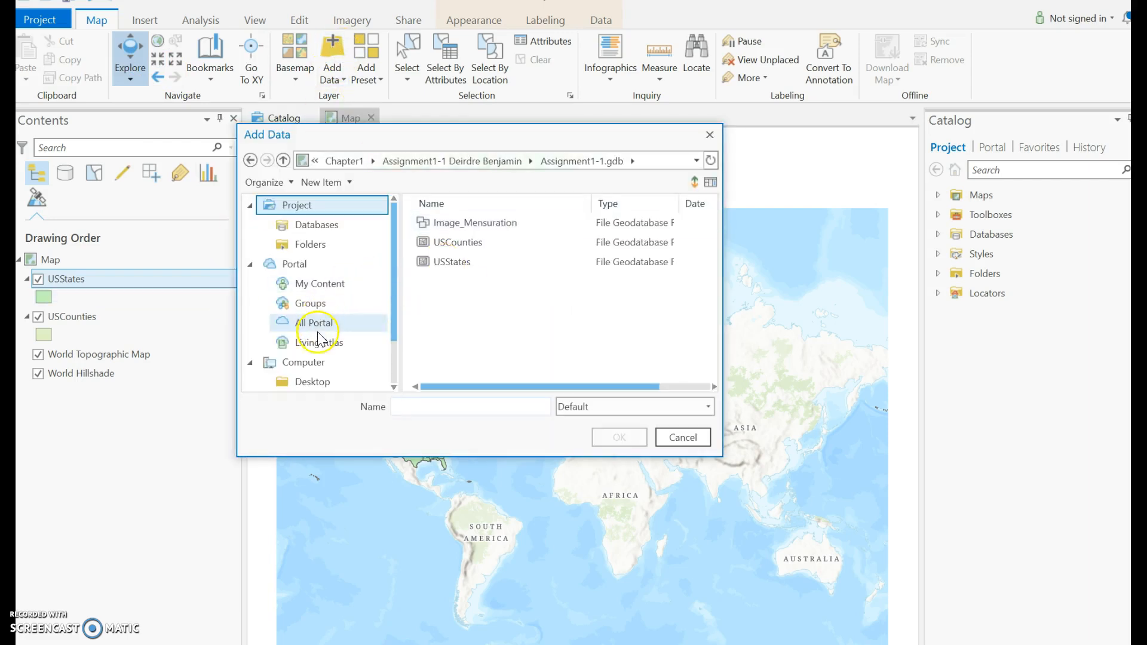
left_click_drag(396, 289, 397, 333)
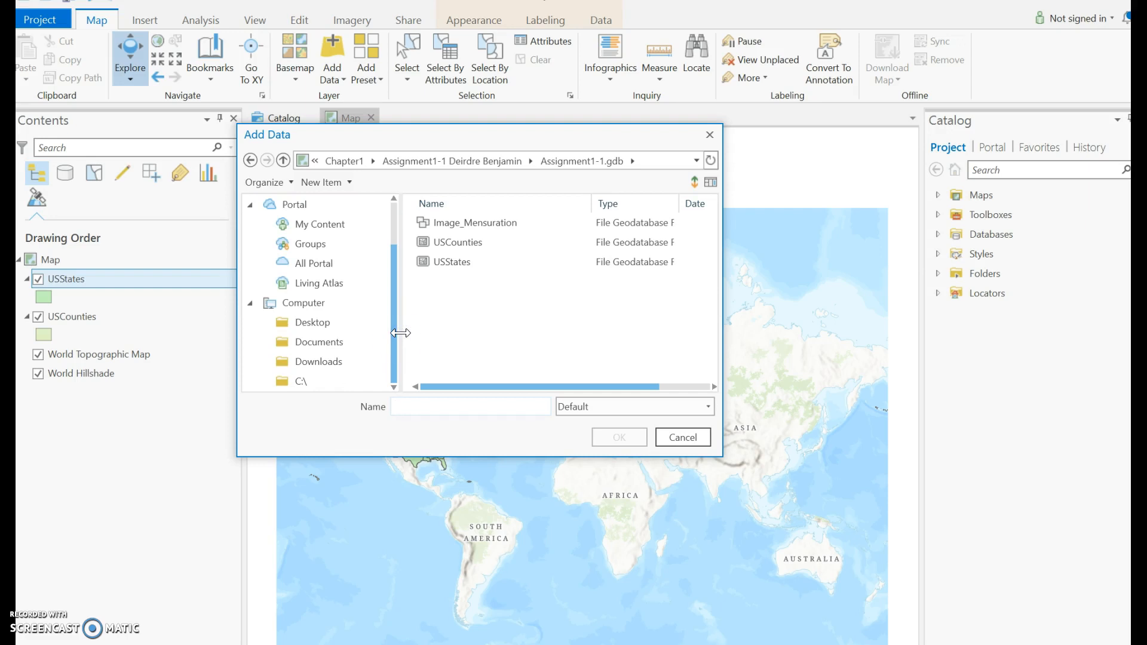
left_click(318, 382)
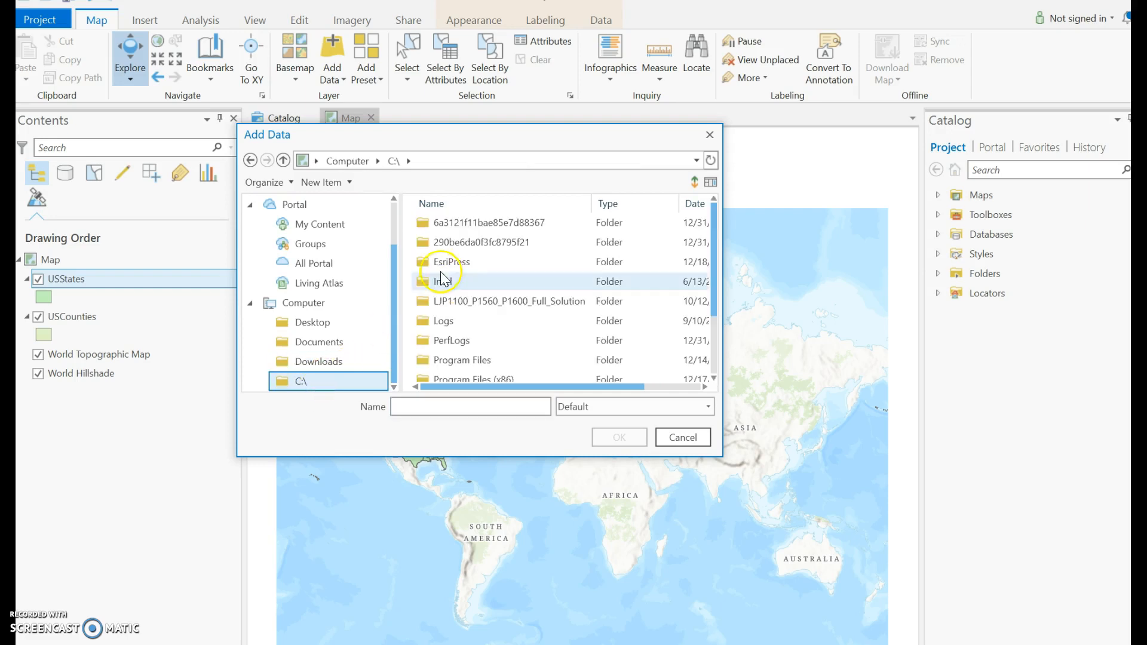
double_click(453, 264)
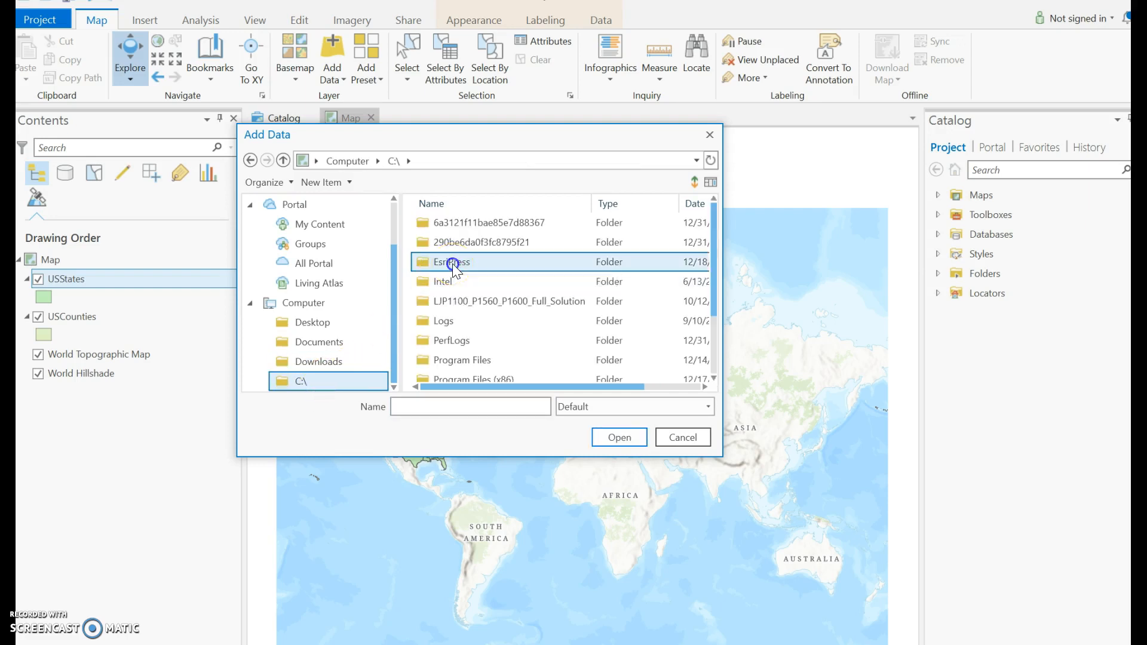
left_click(453, 228)
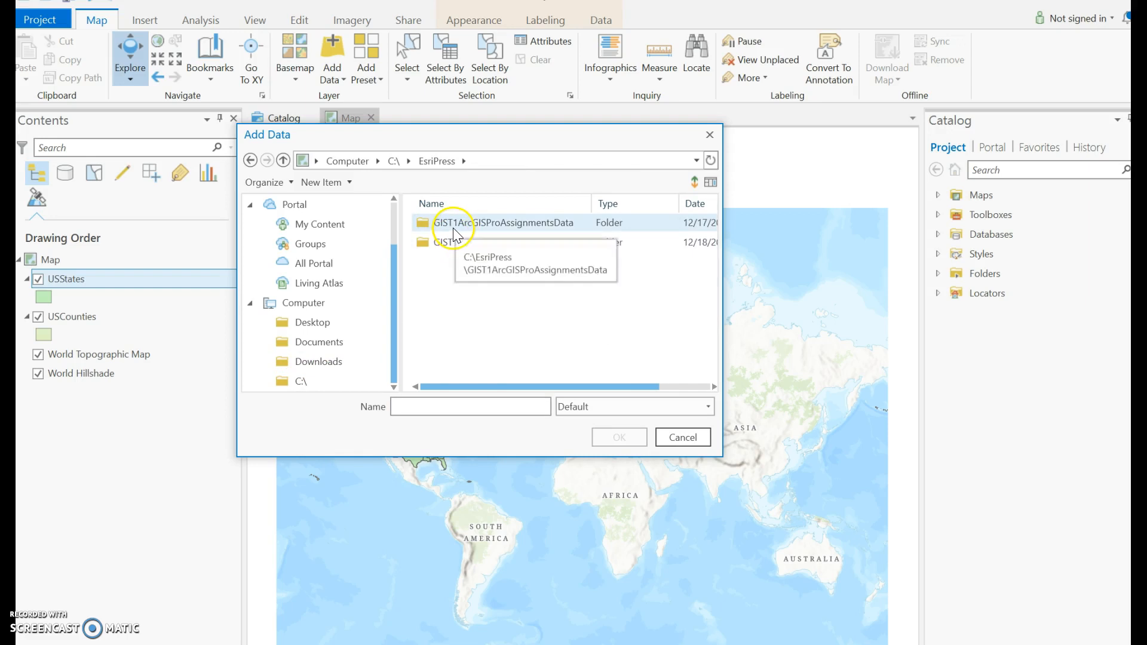
double_click(453, 228)
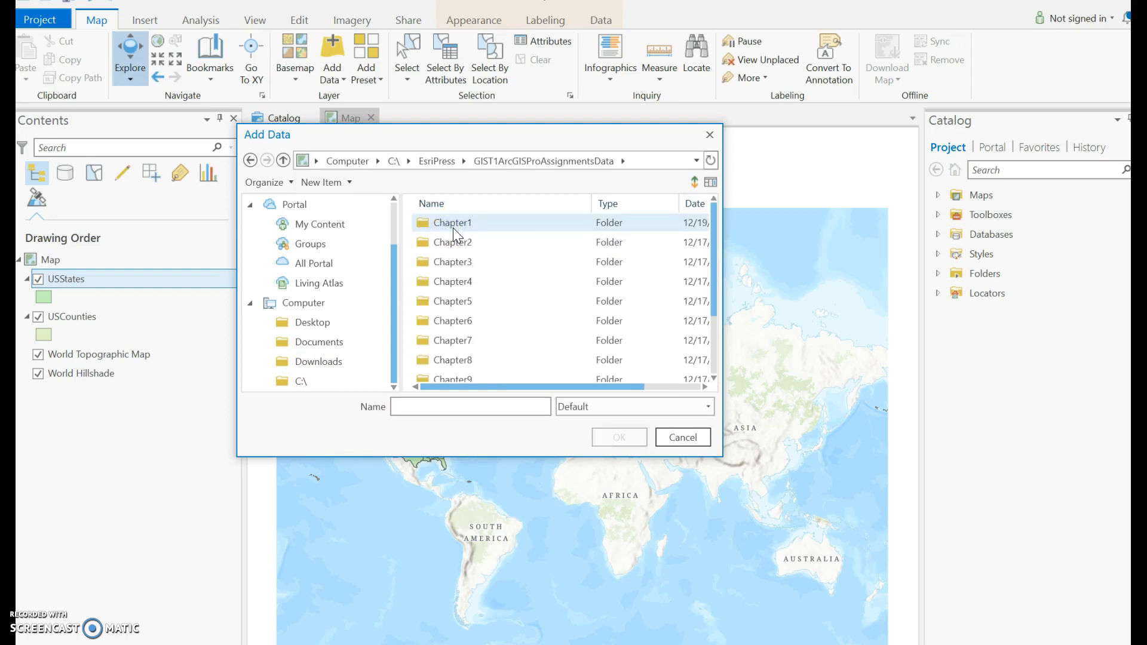
double_click(453, 228)
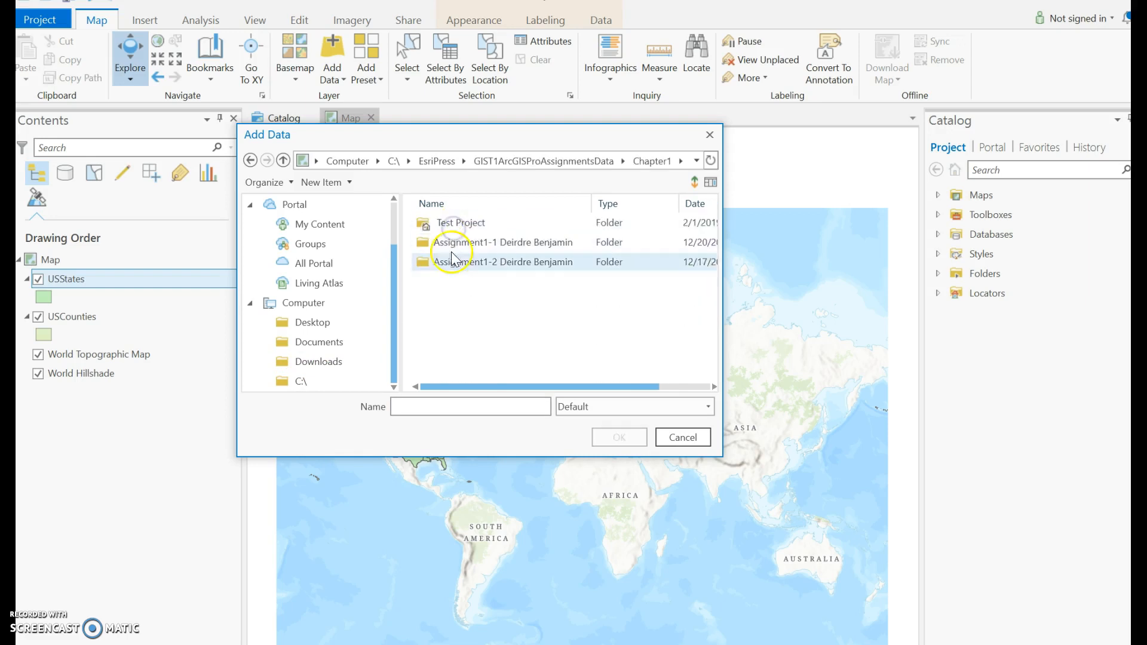
left_click(451, 243)
left_click(463, 227)
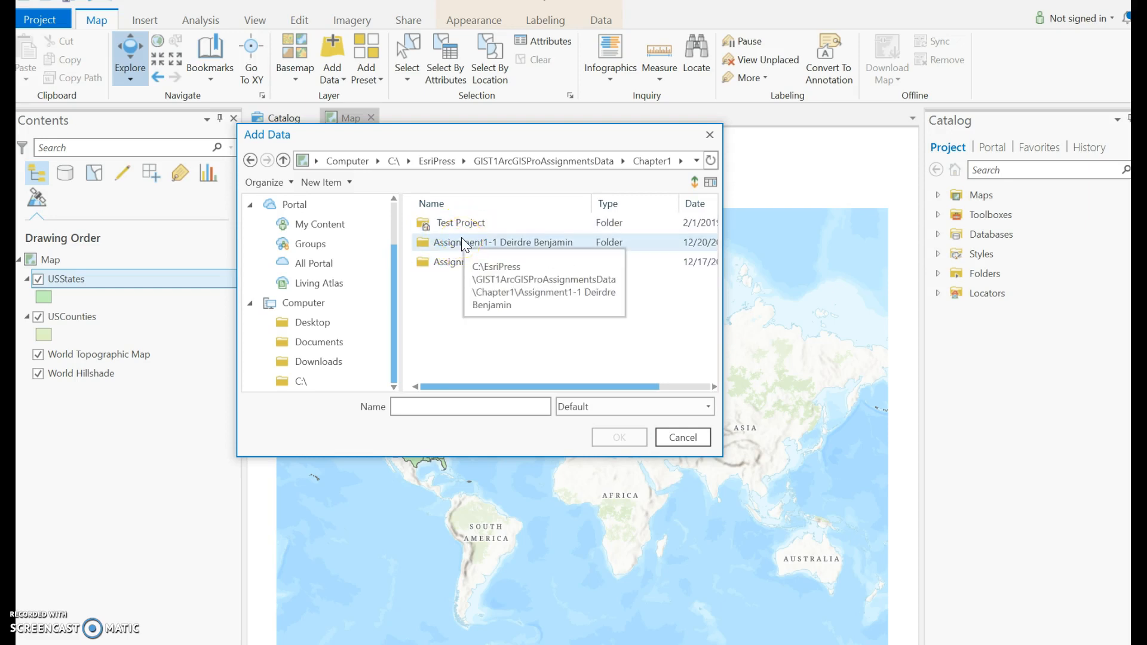
left_click(460, 230)
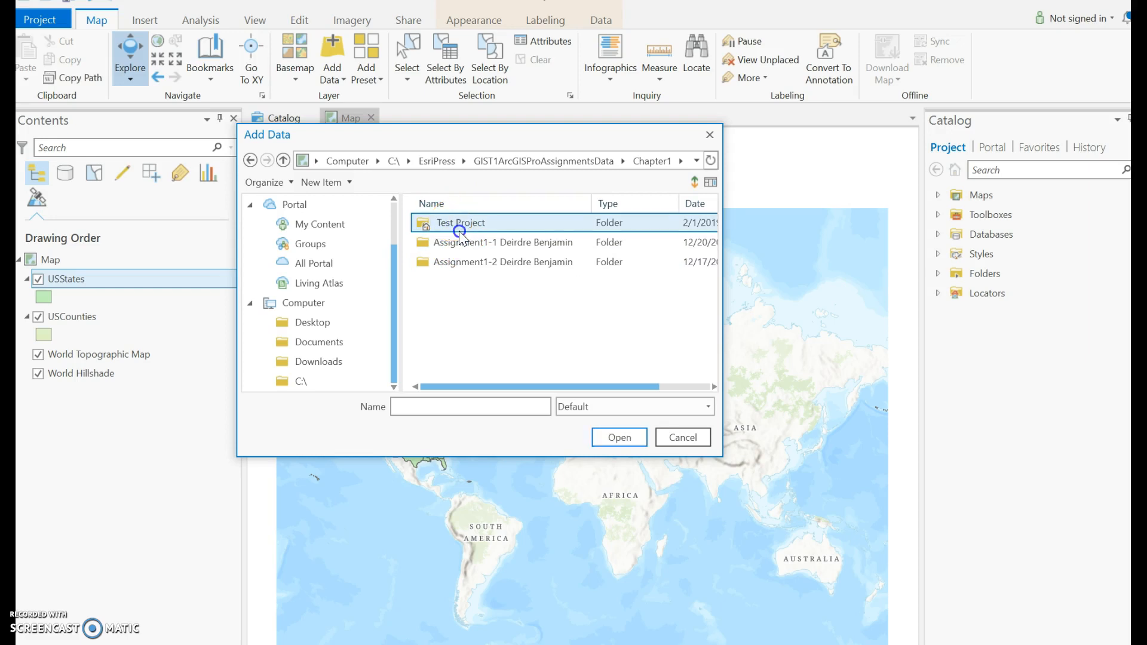
left_click(461, 223)
left_click(687, 451)
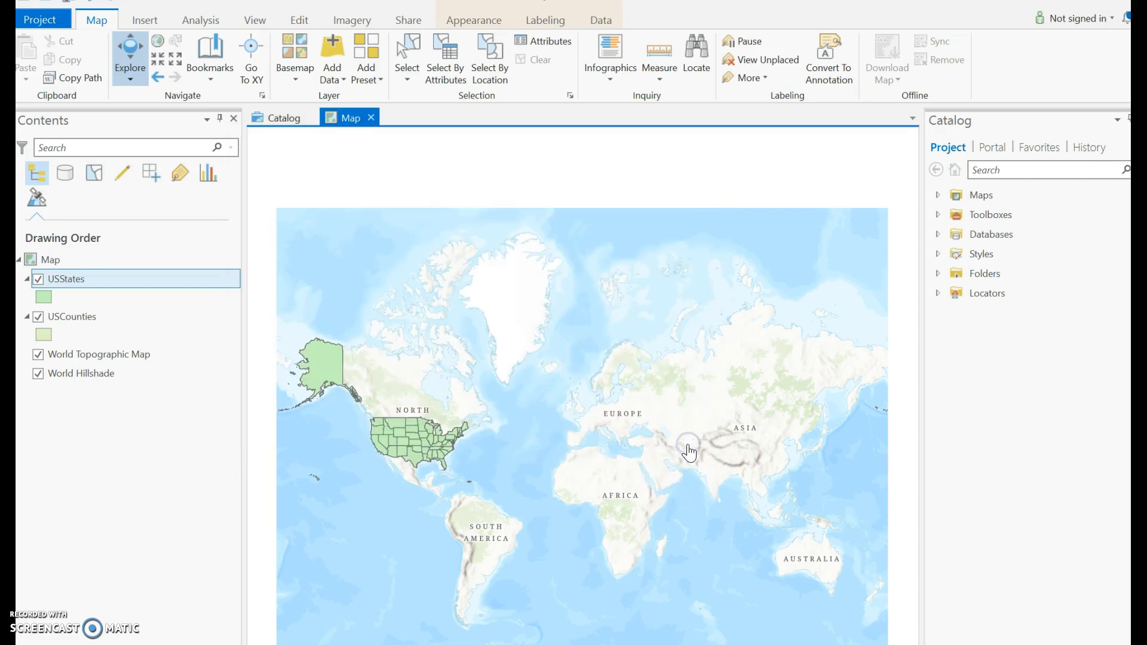